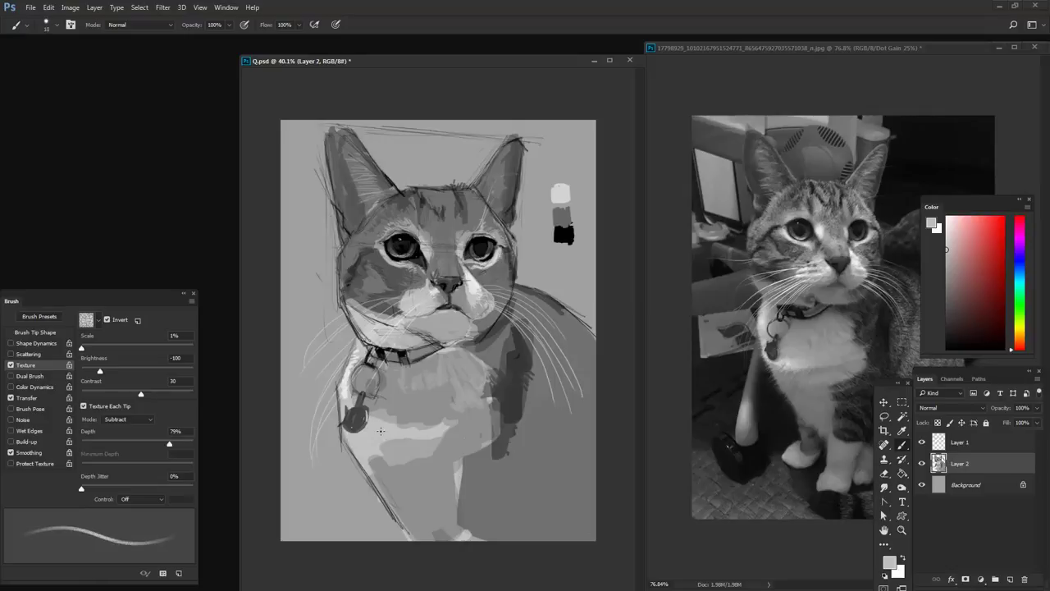
Set the brush's flow minimum to 29% and blend the lower edge of the pale chest patch with sampled greys
left_click(385, 439, "alt")
key("bracketright")
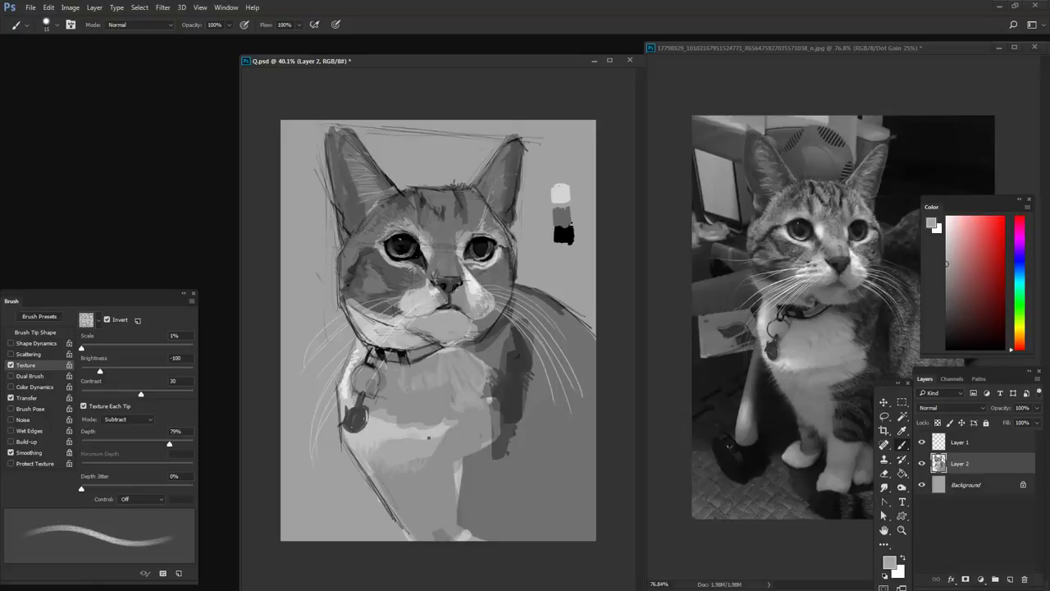
left_click(52, 398)
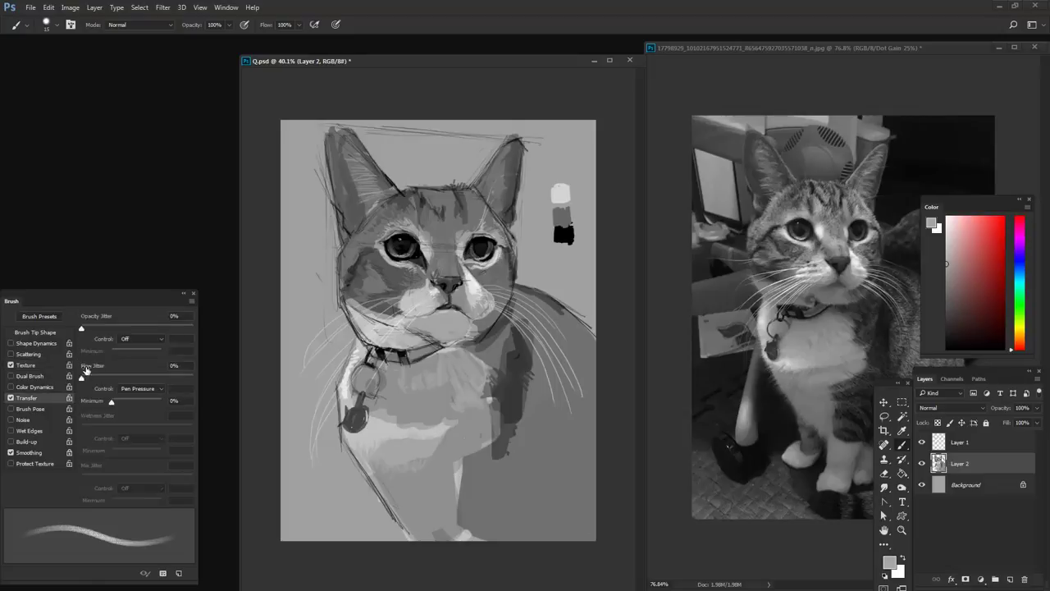
left_click_drag(112, 401, 126, 401)
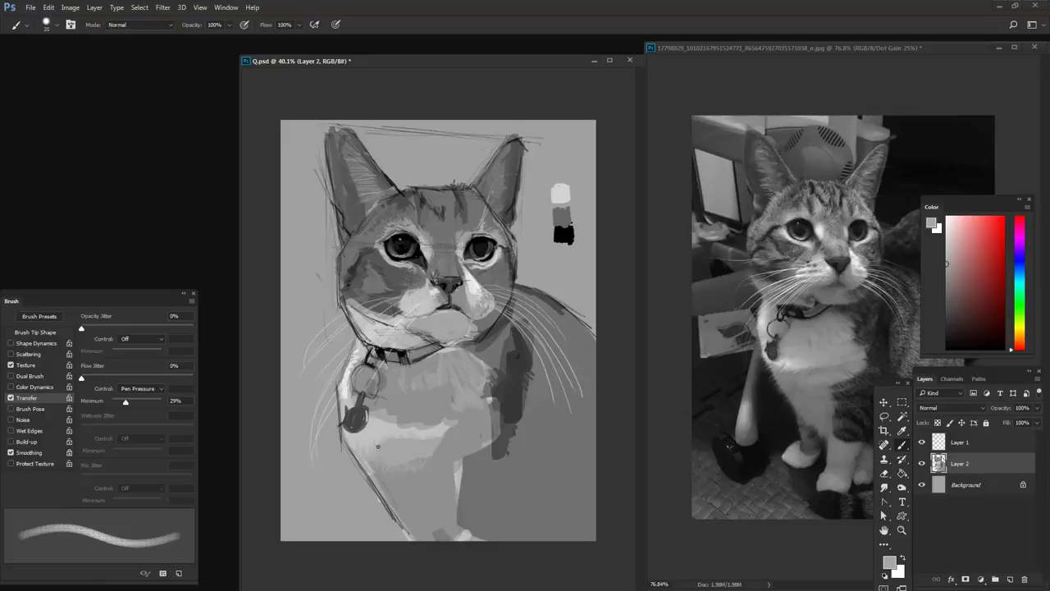
left_click(379, 426, "alt")
left_click(378, 439, "alt")
Add a new layer and paint dark grey fur along the outer chest edge below the collar tag
key("ctrl+shift+alt+n")
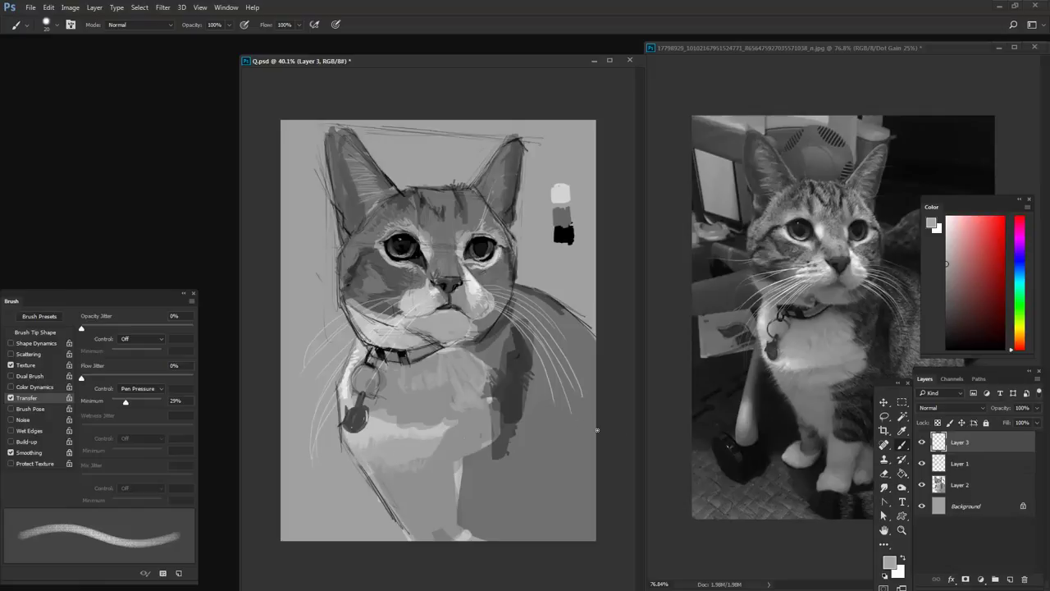
left_click(561, 213, "alt")
mouse_move(332, 487)
left_mouse_down()
mouse_move(356, 495)
mouse_move(346, 464)
mouse_move(368, 482)
left_mouse_up()
key("ctrl+z")
mouse_move(351, 461)
left_mouse_down()
mouse_move(338, 464)
mouse_move(343, 474)
mouse_move(357, 484)
mouse_move(364, 474)
left_mouse_up()
left_click(562, 233, "alt")
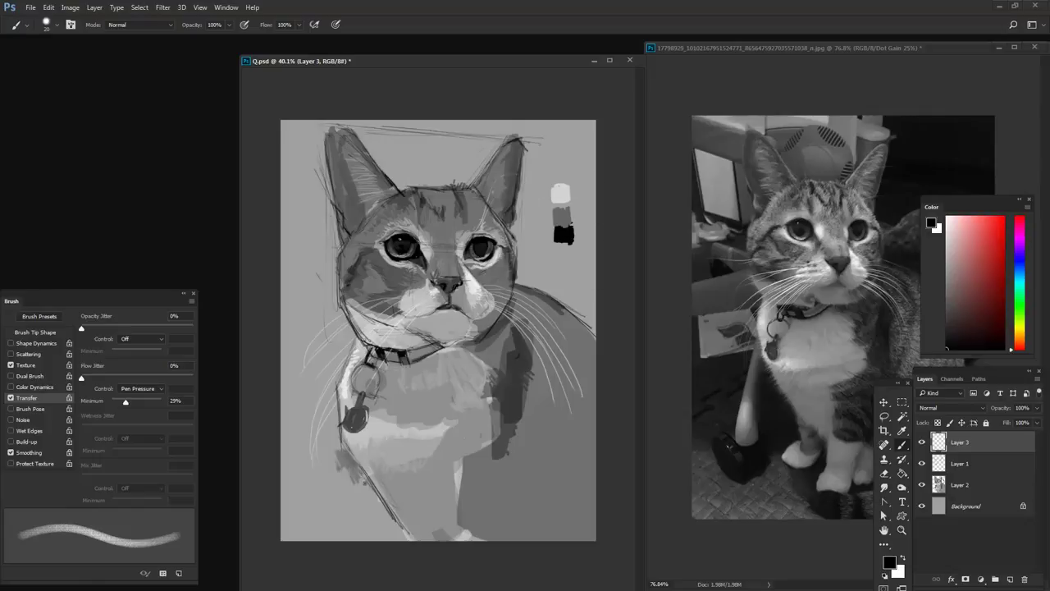
left_click(352, 462, "alt")
mouse_move(348, 473)
left_mouse_down()
mouse_move(366, 496)
mouse_move(358, 469)
mouse_move(366, 511)
mouse_move(351, 494)
mouse_move(362, 508)
mouse_move(372, 498)
mouse_move(381, 517)
mouse_move(371, 475)
mouse_move(362, 514)
mouse_move(354, 501)
mouse_move(394, 527)
mouse_move(378, 502)
mouse_move(395, 524)
mouse_move(379, 519)
mouse_move(380, 529)
mouse_move(363, 477)
mouse_move(370, 486)
mouse_move(346, 452)
mouse_move(344, 466)
mouse_move(332, 428)
mouse_move(329, 464)
mouse_move(330, 422)
left_mouse_up()
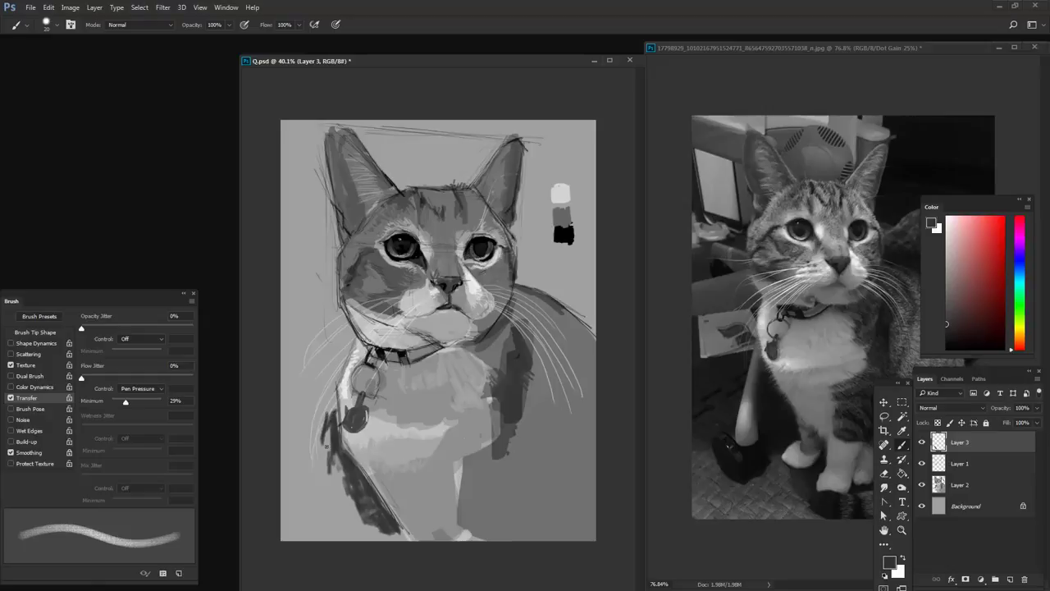
Move the dark fur layer beneath Layer 2 and extend its hatched strokes outward and up toward the collar tag with a smaller brush
left_click_drag(944, 442, 949, 491)
mouse_move(330, 429)
left_mouse_down()
mouse_move(321, 452)
mouse_move(323, 432)
mouse_move(333, 451)
mouse_move(329, 443)
mouse_move(323, 459)
mouse_move(337, 454)
mouse_move(328, 471)
mouse_move(351, 480)
mouse_move(340, 492)
mouse_move(353, 486)
mouse_move(356, 499)
mouse_move(358, 479)
mouse_move(364, 494)
mouse_move(355, 487)
mouse_move(356, 514)
left_mouse_up()
key("bracketleft")
left_click_drag(331, 466, 338, 477)
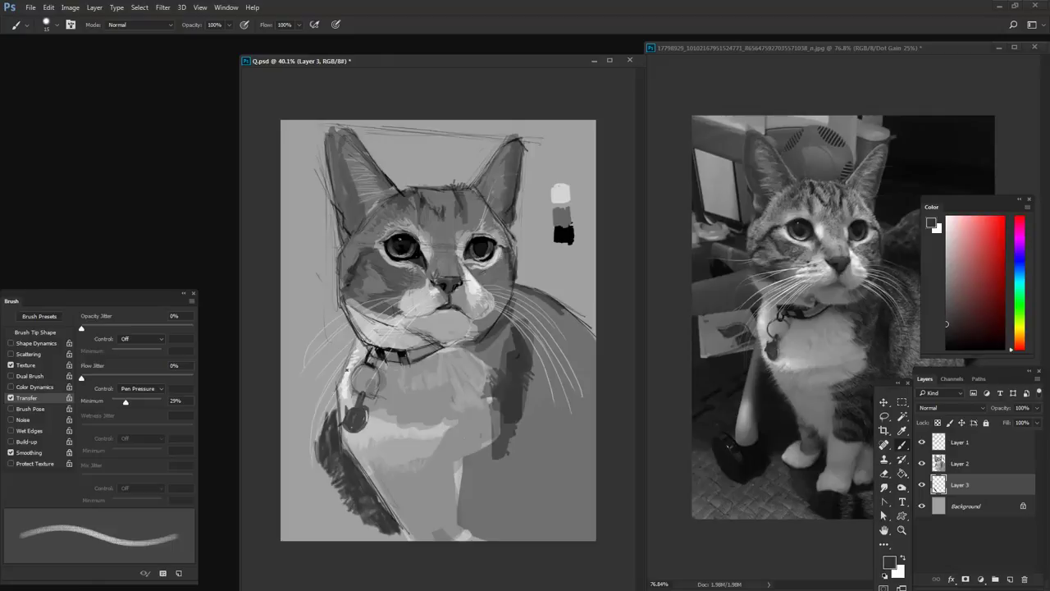
left_click_drag(327, 400, 329, 415)
left_click_drag(329, 392, 339, 429)
Add a new top layer and paint fine light and grey fur strokes along the neck edge beside the collar ring
key("ctrl+shift+alt+n")
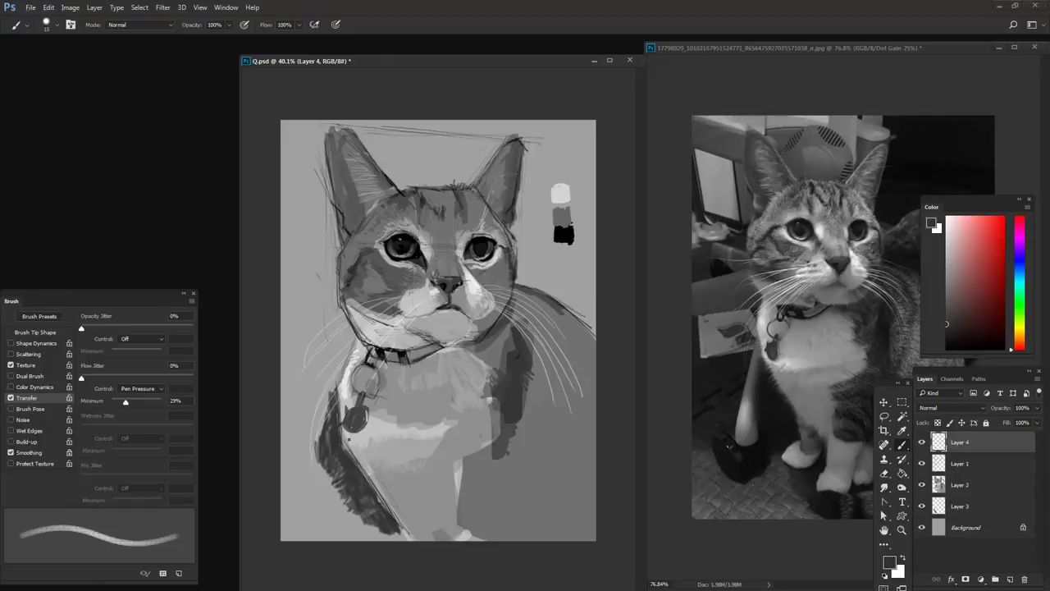
left_click(341, 384, "alt")
key("bracketleft")
scroll(333, 370, "up", 5)
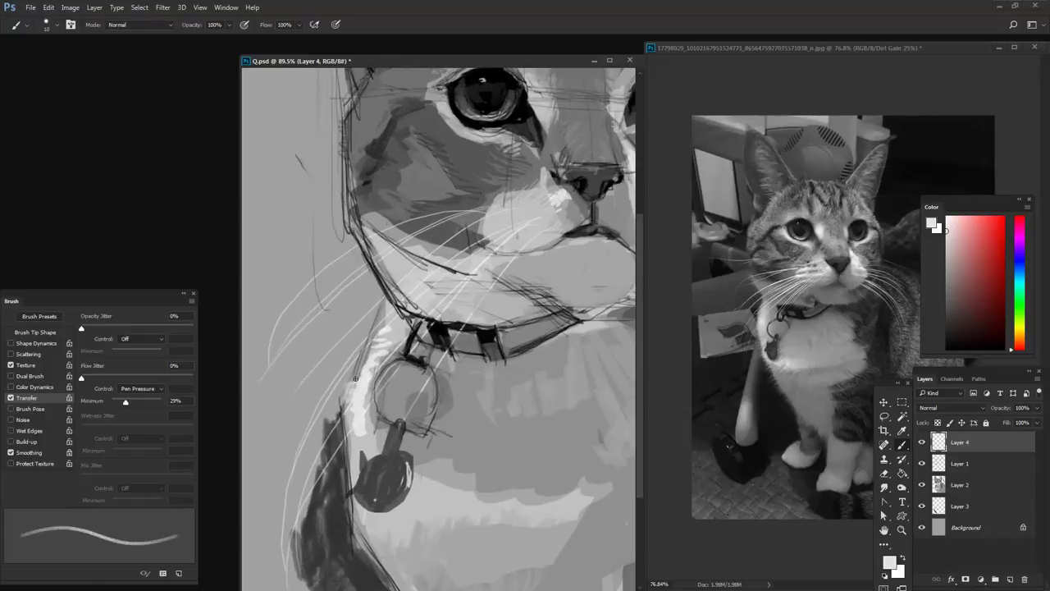
scroll(360, 378, "down", 4)
scroll(360, 378, "up", 1)
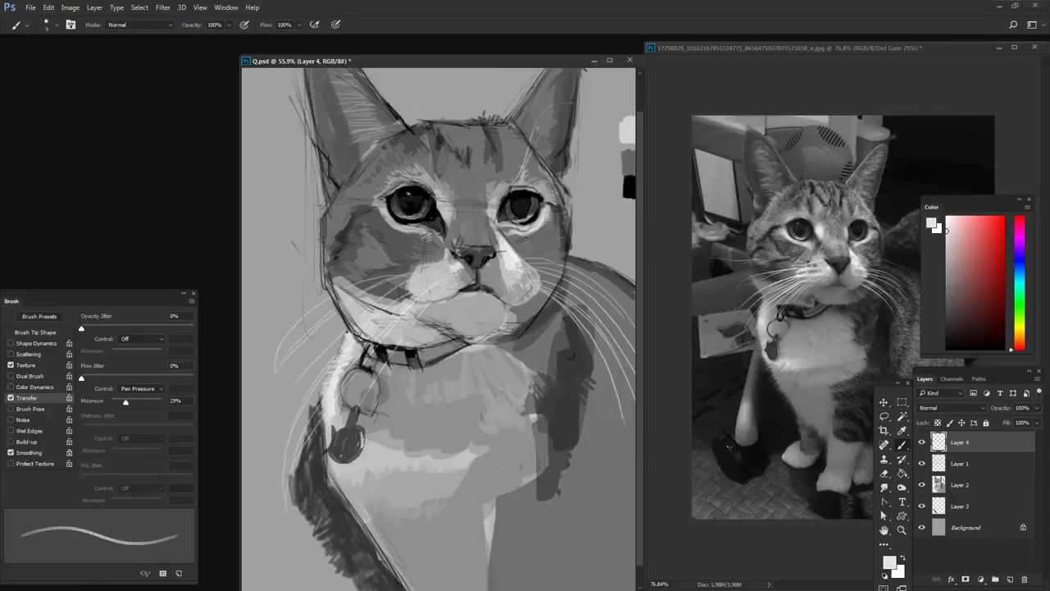
left_click(405, 387, "alt")
mouse_move(353, 358)
left_mouse_down()
mouse_move(357, 348)
mouse_move(336, 370)
left_mouse_up()
scroll(412, 328, "up", 1)
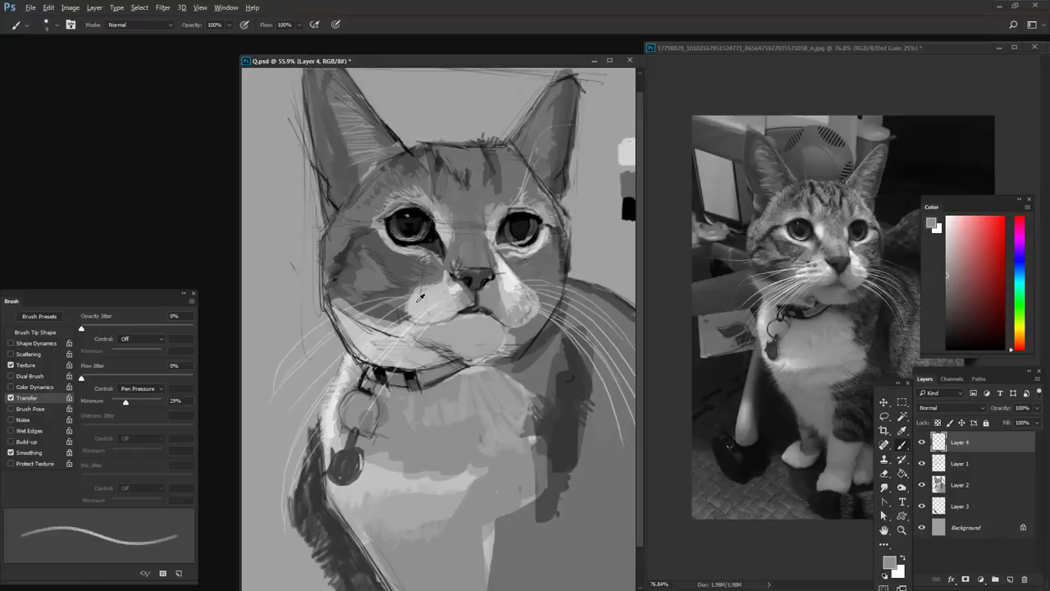
Paint light fur strokes on the muzzle beside the nose and on the nose bridge using sampled greys
left_click(406, 304, "alt")
left_click(456, 289, "alt")
left_click(440, 272, "alt")
left_click(446, 282, "alt")
left_click(442, 278)
left_click(442, 277)
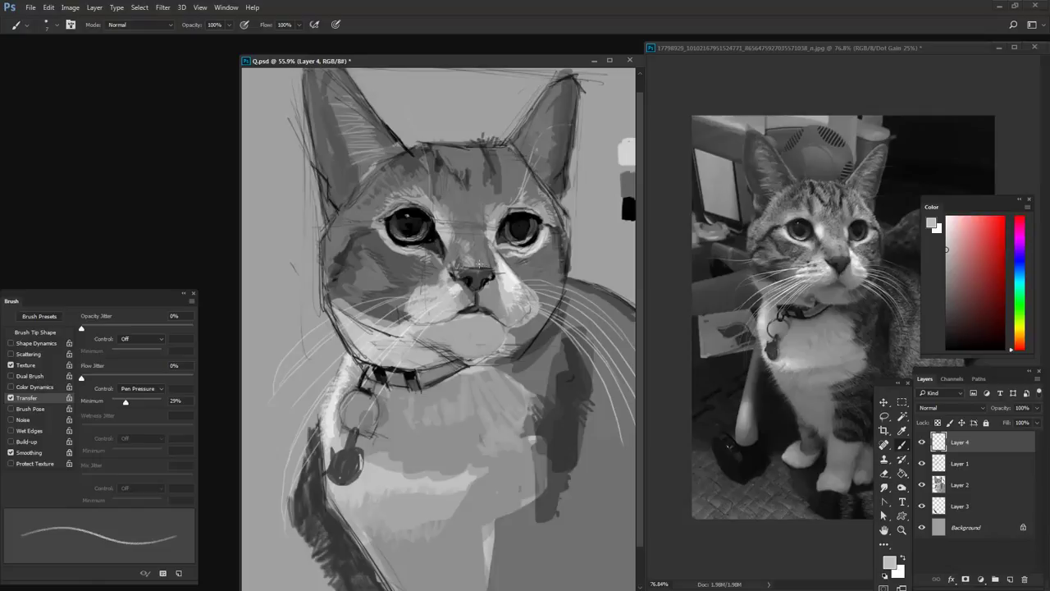
mouse_move(472, 274)
left_mouse_down()
mouse_move(464, 270)
mouse_move(474, 280)
left_mouse_up()
Set the brush's flow minimum to 59% and darken the lower edge of the nose with black
left_click(478, 280, "alt")
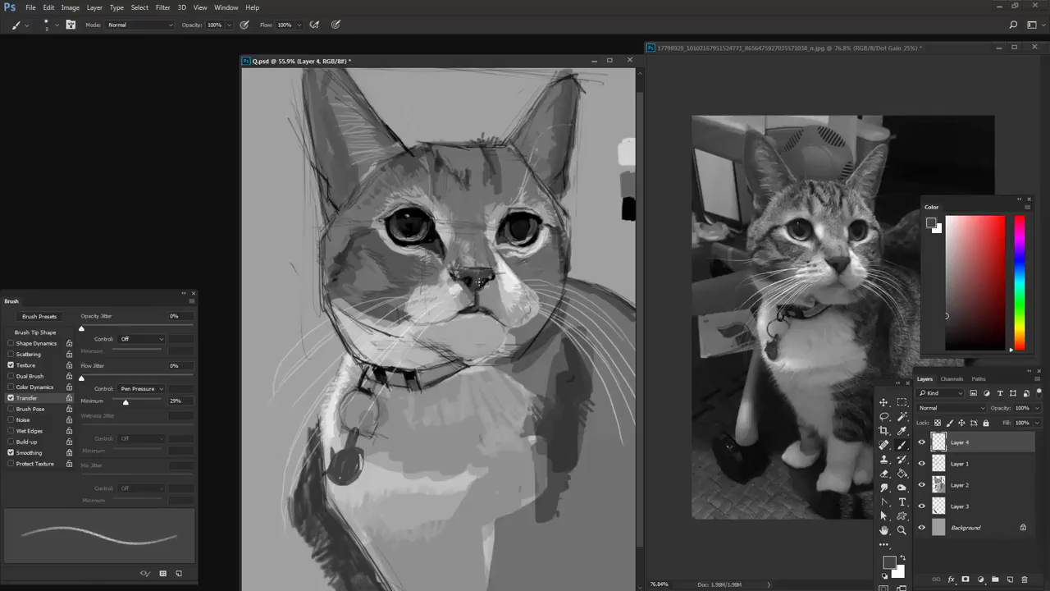
left_click_drag(453, 258, 529, 279)
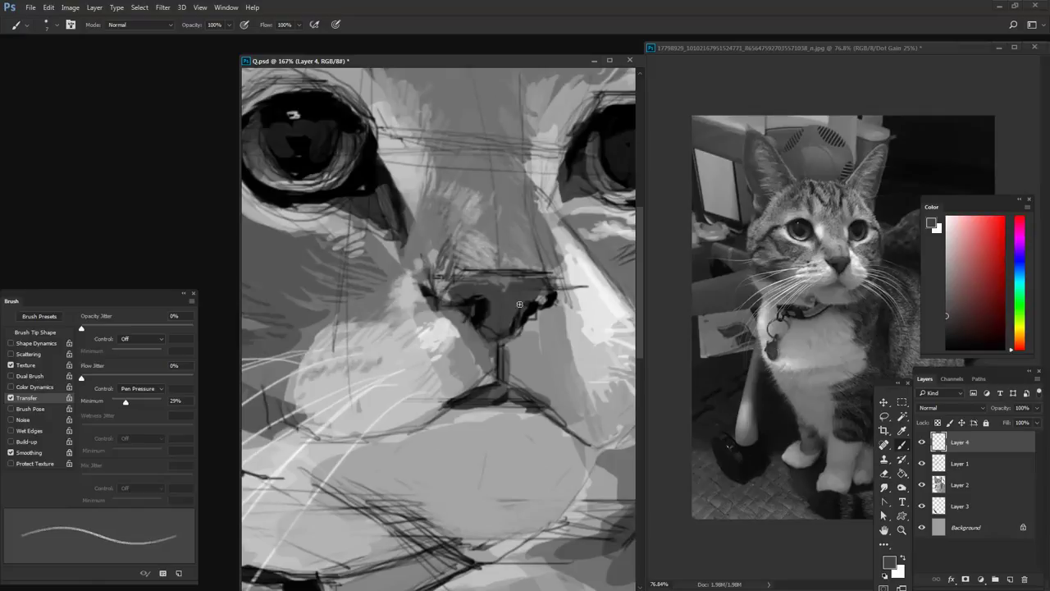
left_click_drag(126, 400, 140, 401)
left_click_drag(499, 417, 509, 525)
key("ctrl+z")
key("d")
left_click_drag(477, 326, 489, 346)
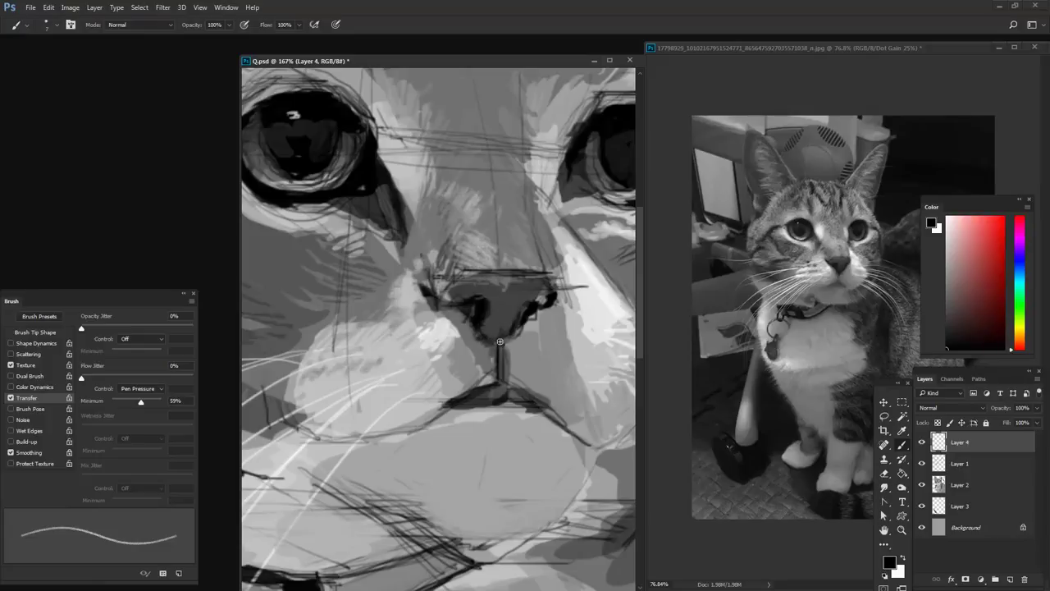
Open a second window for Q.psd and enlarge its view to 30.4% as an overview of the painting
left_click(225, 7)
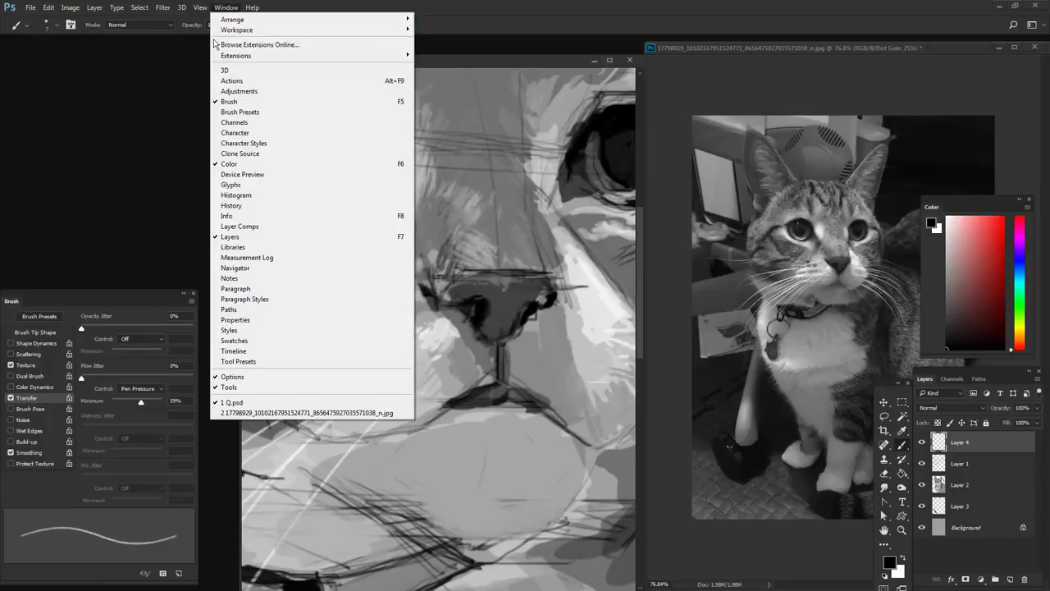
left_click(200, 8)
left_click(200, 8)
mouse_move(207, 19)
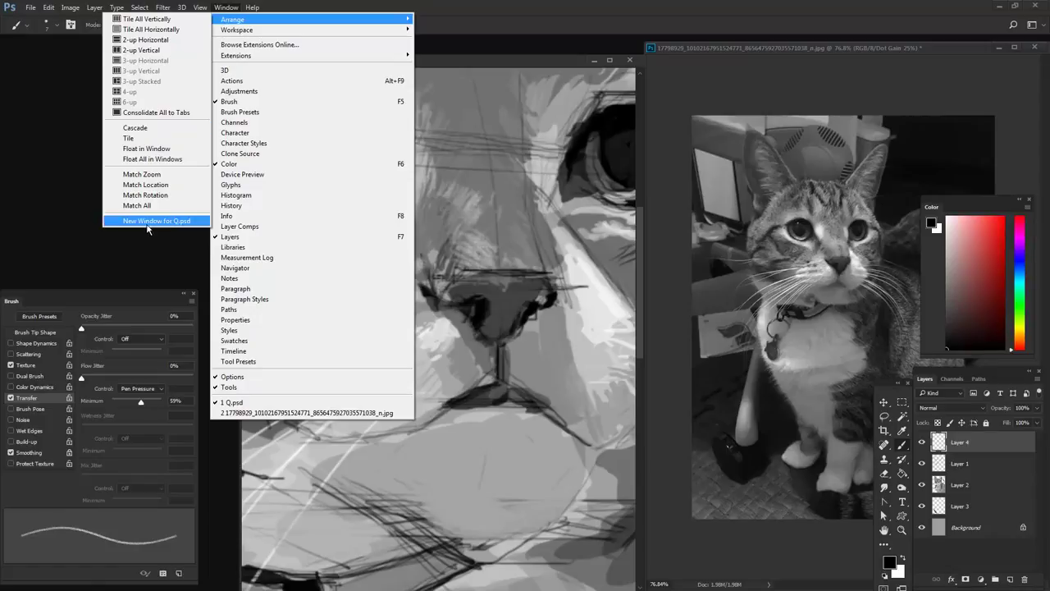
left_click(148, 221)
left_click_drag(366, 171, 218, 234)
left_click(448, 97)
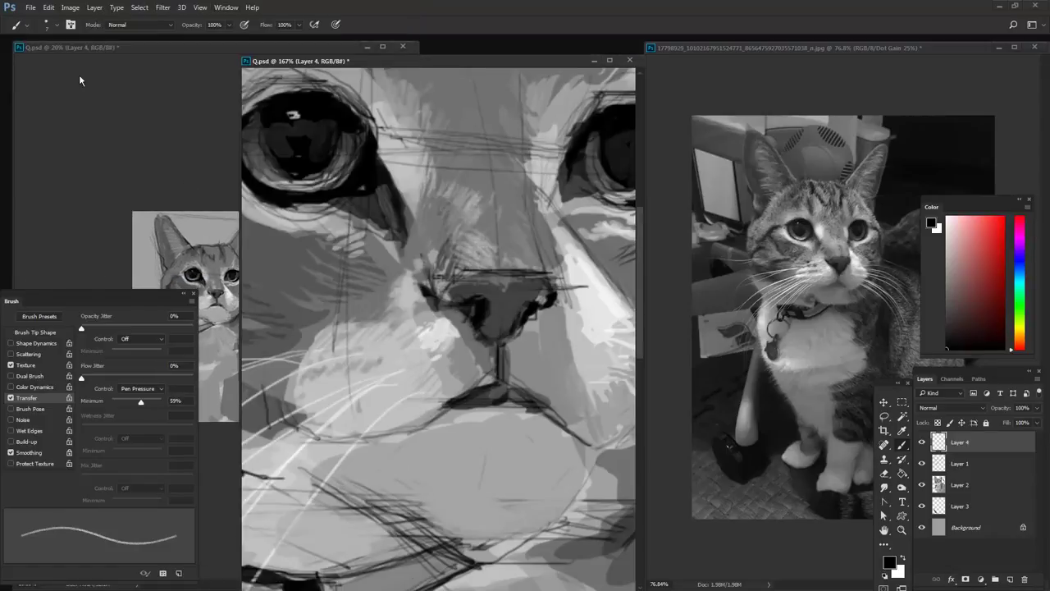
left_click_drag(17, 47, 169, 238)
left_click_drag(283, 240, 110, 81)
scroll(168, 207, "up", 2)
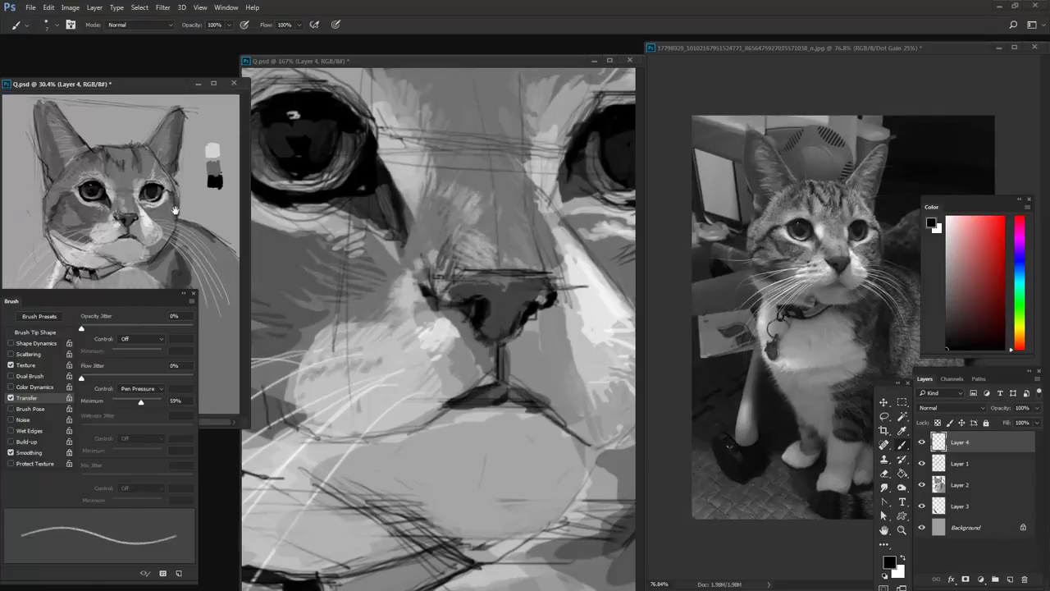
Place the overview window over the reference photo's right part, with the Color panel moved clear of it
left_click_drag(113, 88, 960, 148)
left_click_drag(972, 212, 811, 444)
left_click_drag(878, 147, 913, 119)
left_click(509, 318)
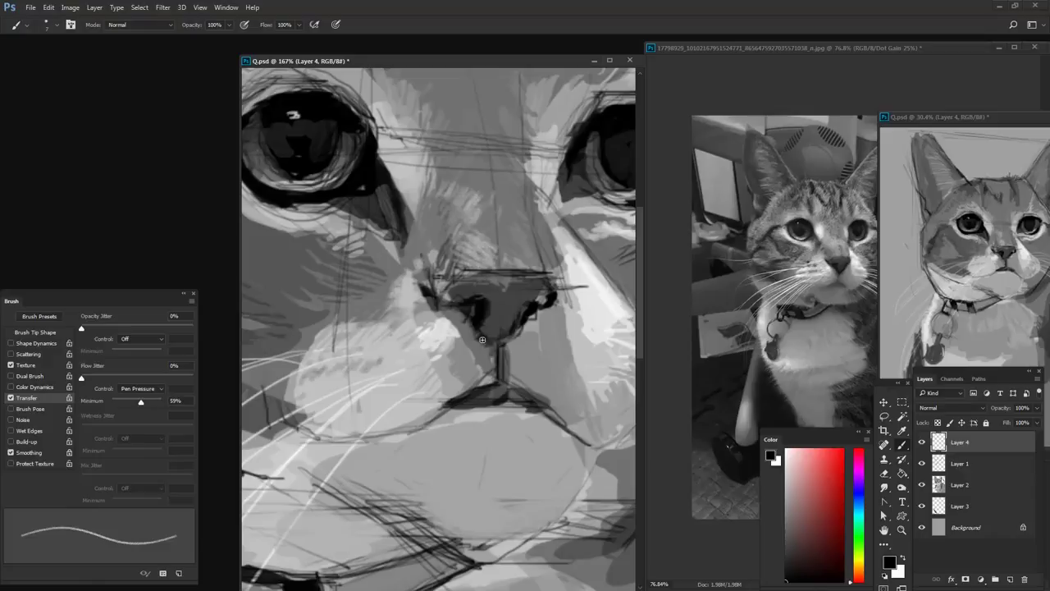
Refine the fur between the nose and mouth and soften the mouth line with sampled greys
left_click(455, 331, "alt")
left_click_drag(450, 334, 461, 331)
left_click(461, 354, "alt")
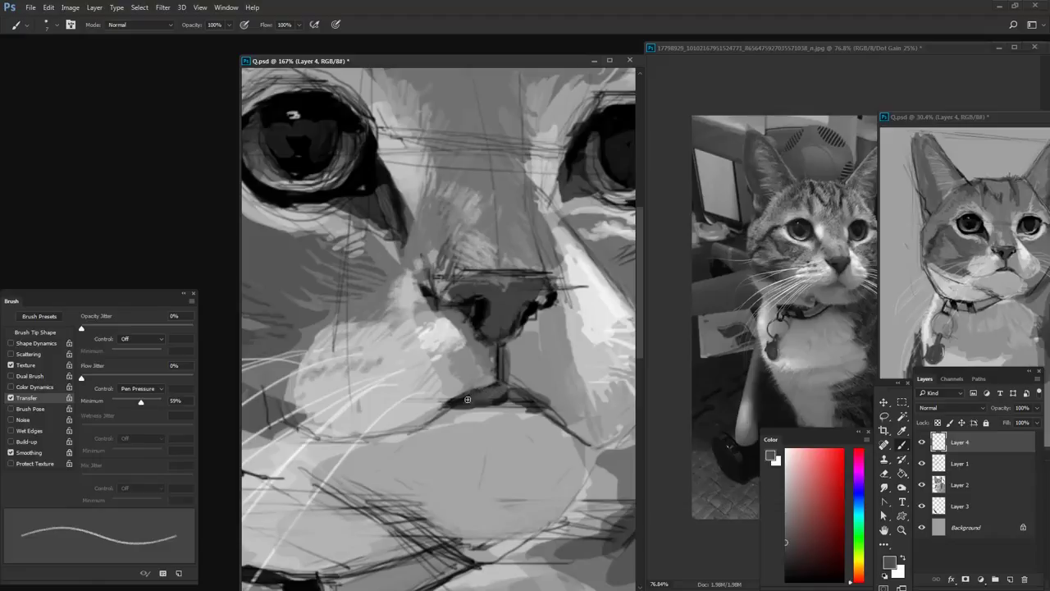
left_click(484, 378, "alt")
Blend sampled greys into the fur beside the nose and up toward the inner corner of the left eye
left_click(433, 312, "alt")
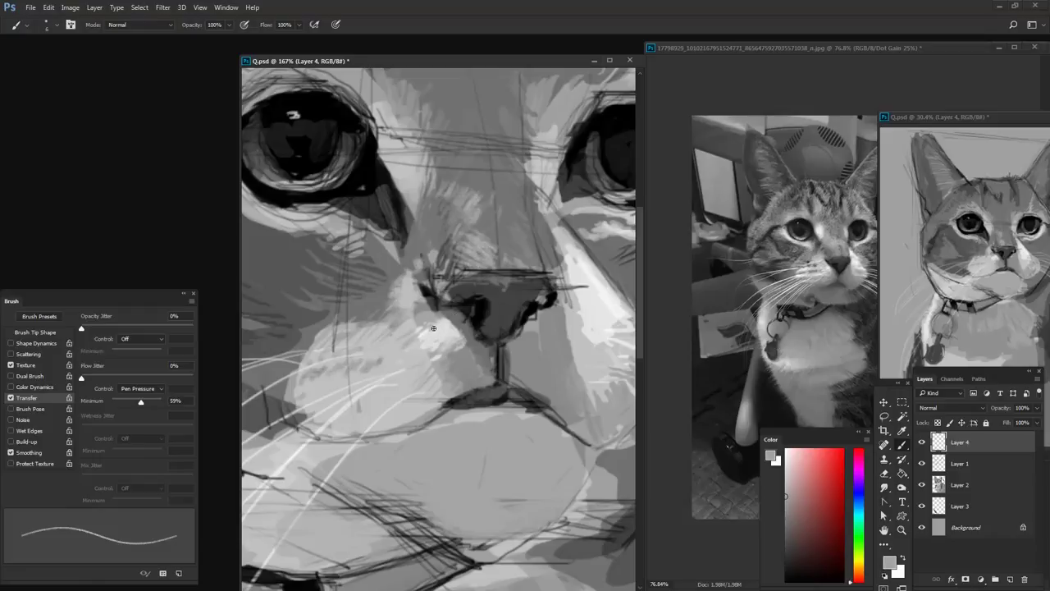
left_click(405, 297, "alt")
left_click(384, 289, "alt")
left_click(408, 215, "alt")
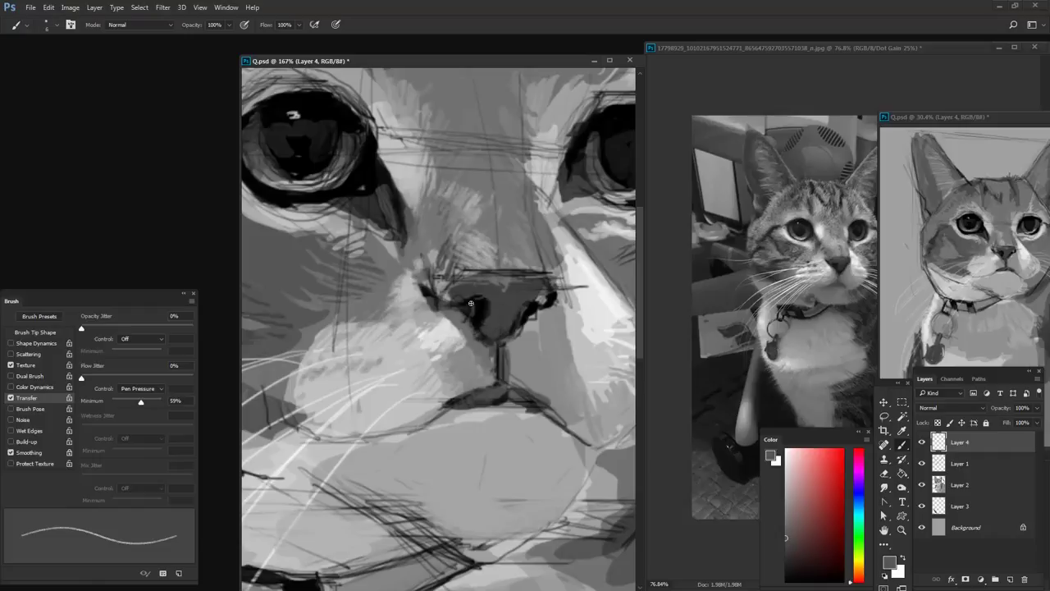
Enlarge the reference photo to 179% on the face and repaint the nose and nostrils with black and sampled greys
left_click(508, 281, "alt")
left_click(825, 271)
left_click_drag(830, 264, 873, 294)
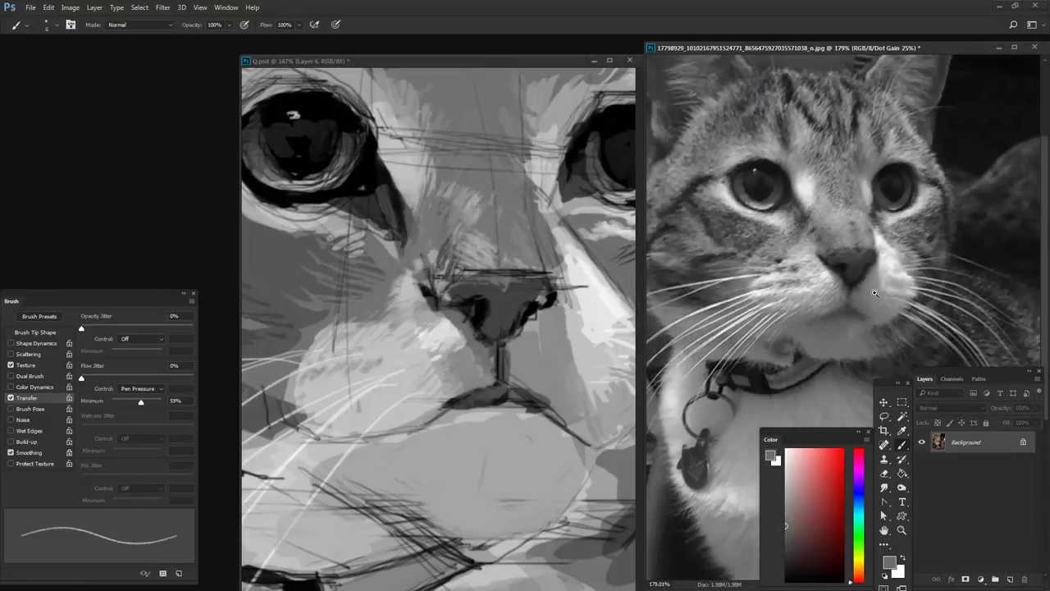
left_click(446, 294)
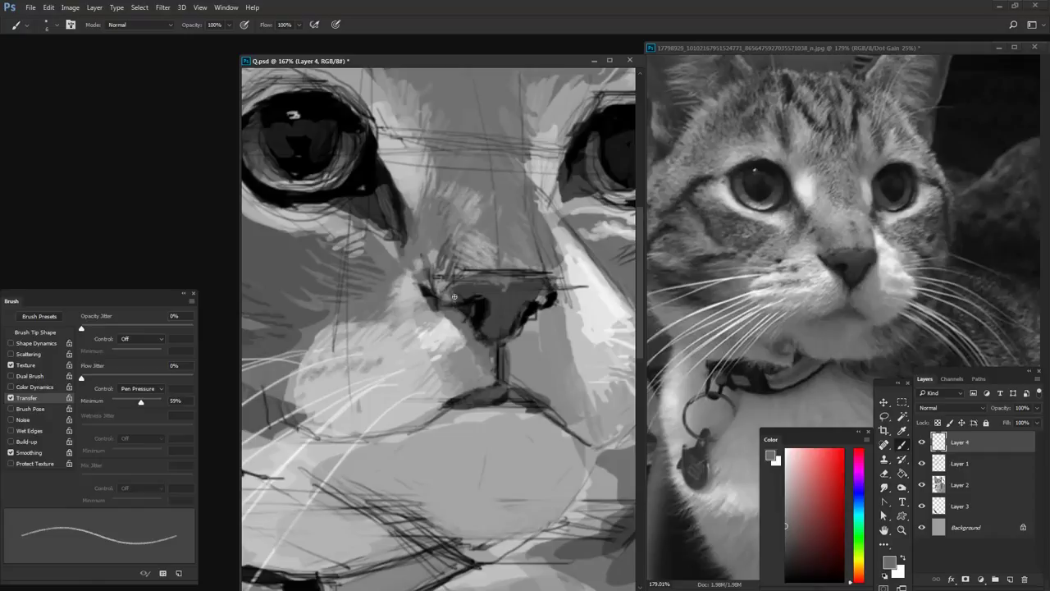
left_click(464, 293, "alt")
key("d")
left_click(497, 306, "alt")
left_click(475, 312, "alt")
left_click(461, 316, "alt")
Clean up the left side of the nose, blending its dark outer corner into the adjoining muzzle fur with sampled tones
left_click(429, 301, "alt")
left_click(427, 300, "alt")
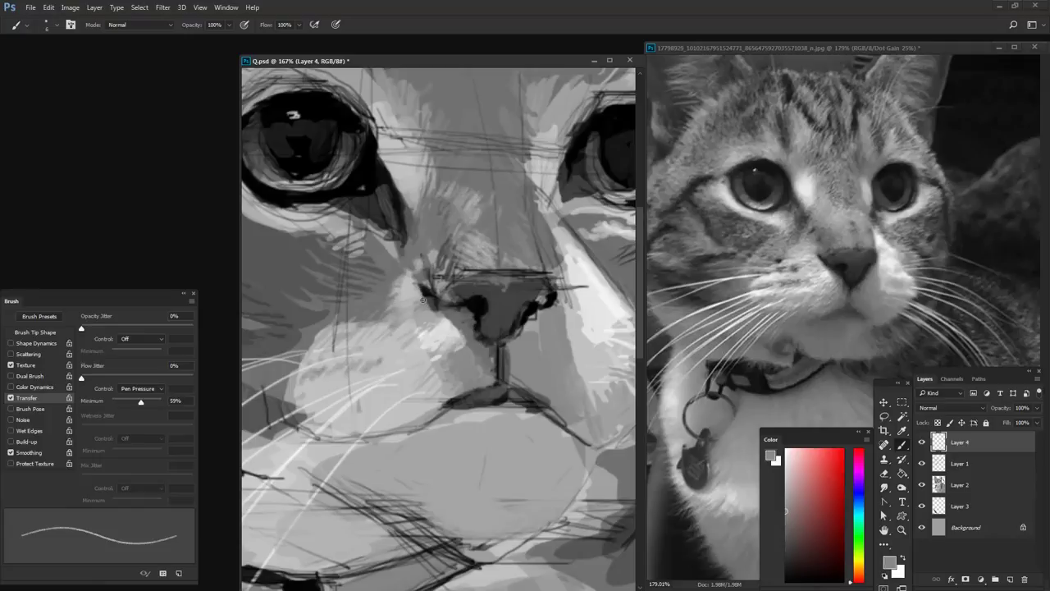
left_click(446, 302, "alt")
left_click(440, 303, "alt")
left_click(468, 302, "alt")
left_click(433, 311, "alt")
left_click(442, 318, "alt")
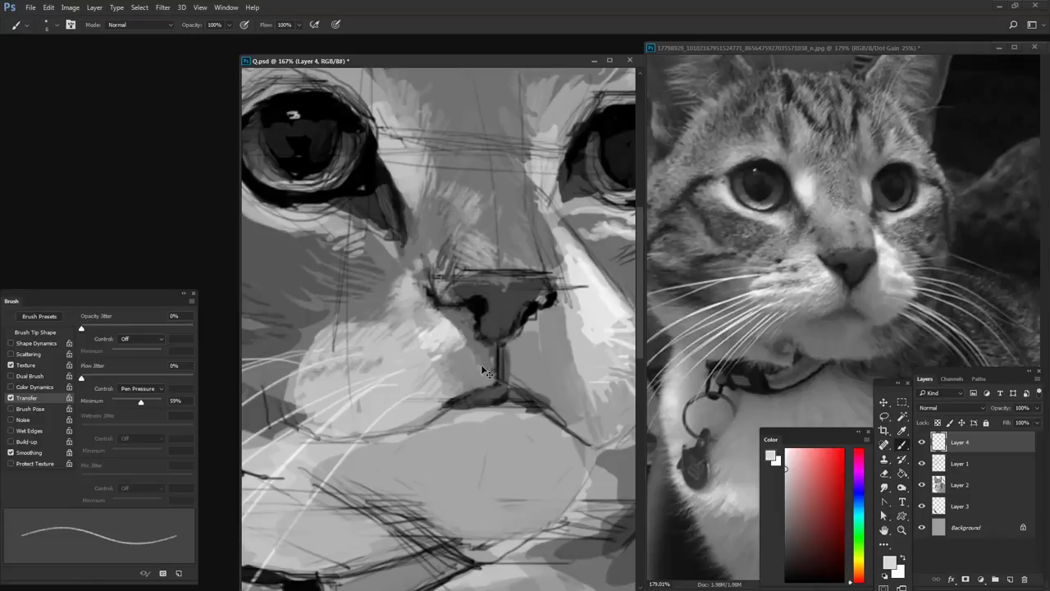
Paint over the sketch lines on the nose bridge and adjust the nearby cheek fur with sampled greys
scroll(469, 360, "down", 5)
scroll(444, 290, "up", 2)
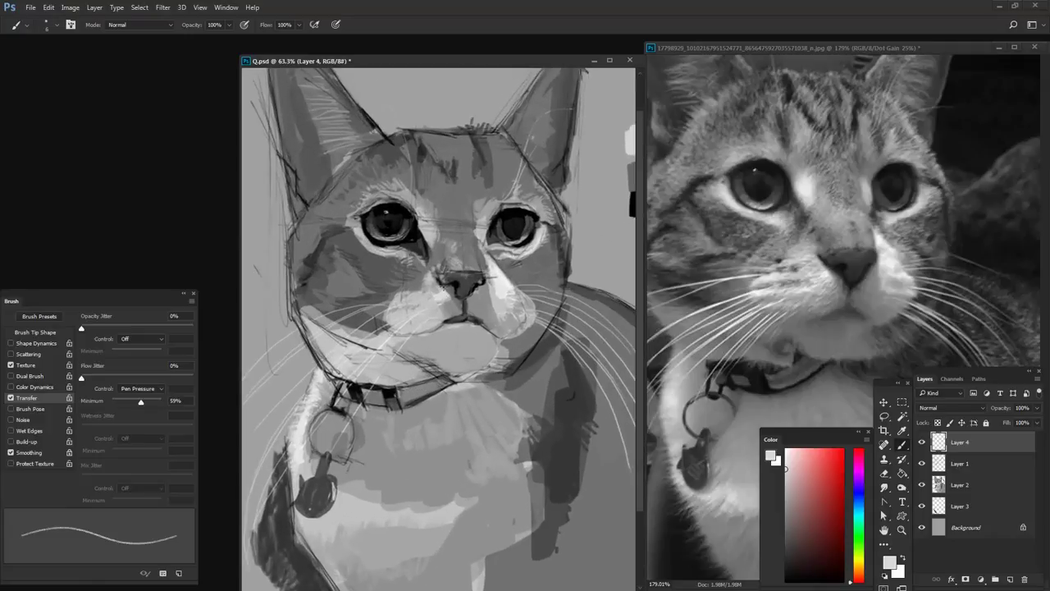
left_click(467, 215, "alt")
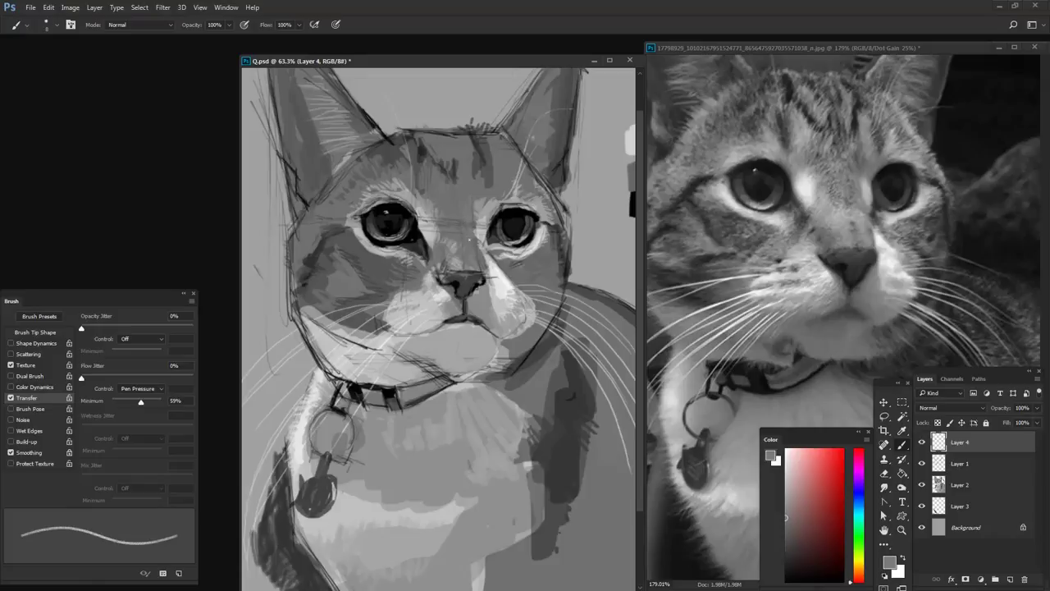
left_click(455, 244, "alt")
left_click(385, 276, "alt")
left_click(466, 236, "alt")
Paint light fur around the inner corner of the left eye, blending it toward the nose bridge
left_click(420, 221, "alt")
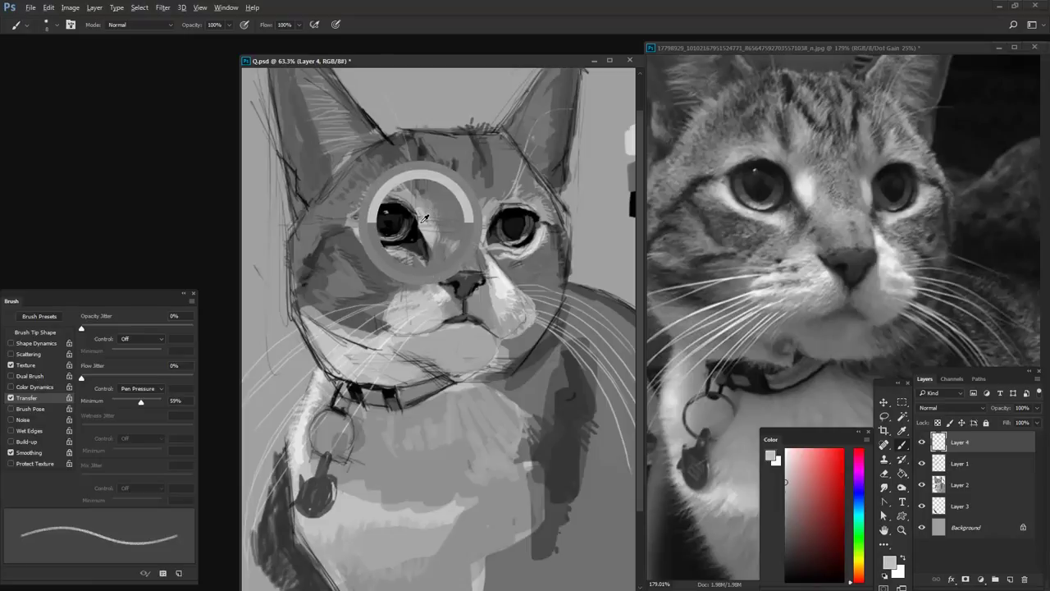
left_click(419, 197, "alt")
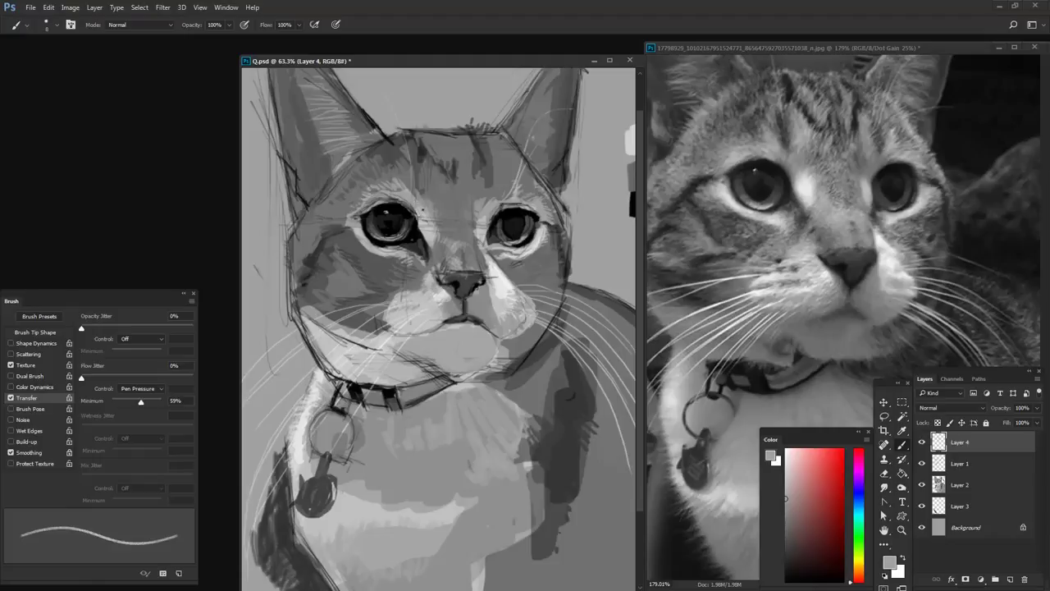
left_click(430, 205, "alt")
left_click(432, 233, "alt")
left_click(512, 277, "alt")
left_click(423, 239, "alt")
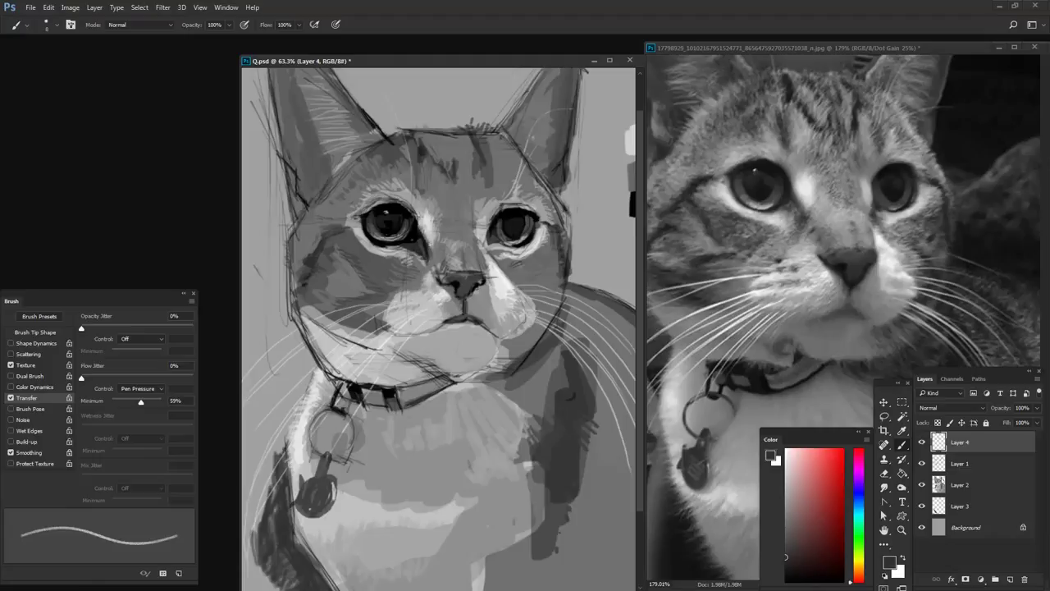
Shade the fur beside the nose bridge and around the lower edge of the right eye with mid and sampled greys
left_click(785, 530)
left_click(785, 523)
left_click(474, 257, "alt")
left_click(510, 260, "alt")
left_click(538, 256, "alt")
left_click(540, 238, "alt")
left_click(533, 255, "alt")
left_click(559, 243, "alt")
left_click(513, 260, "alt")
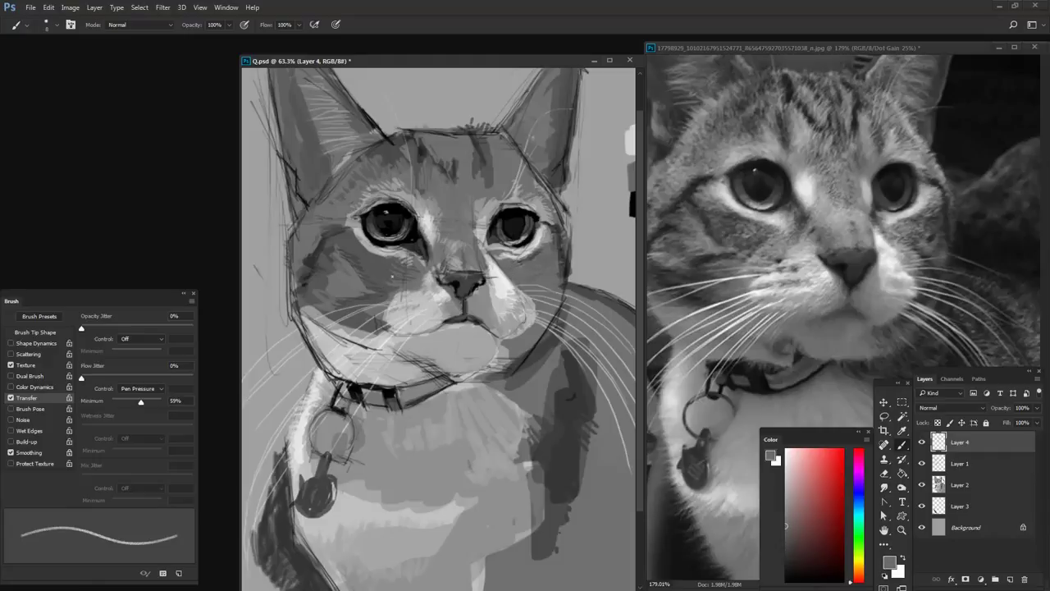
Refine the lower rim of the left eye and the light fur beneath it with sampled greys
left_click(389, 252, "alt")
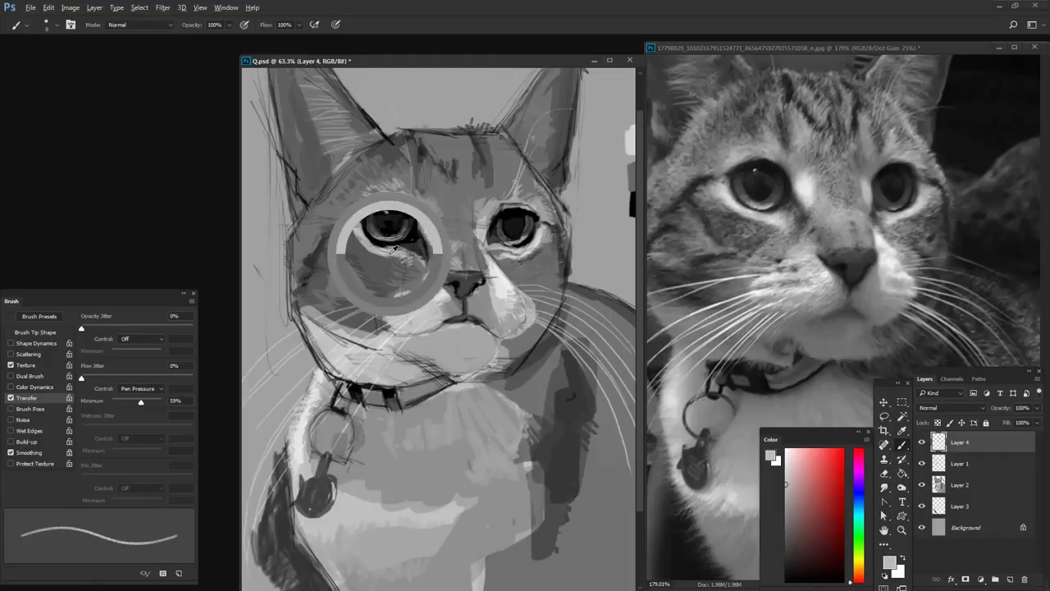
left_click(407, 249, "alt")
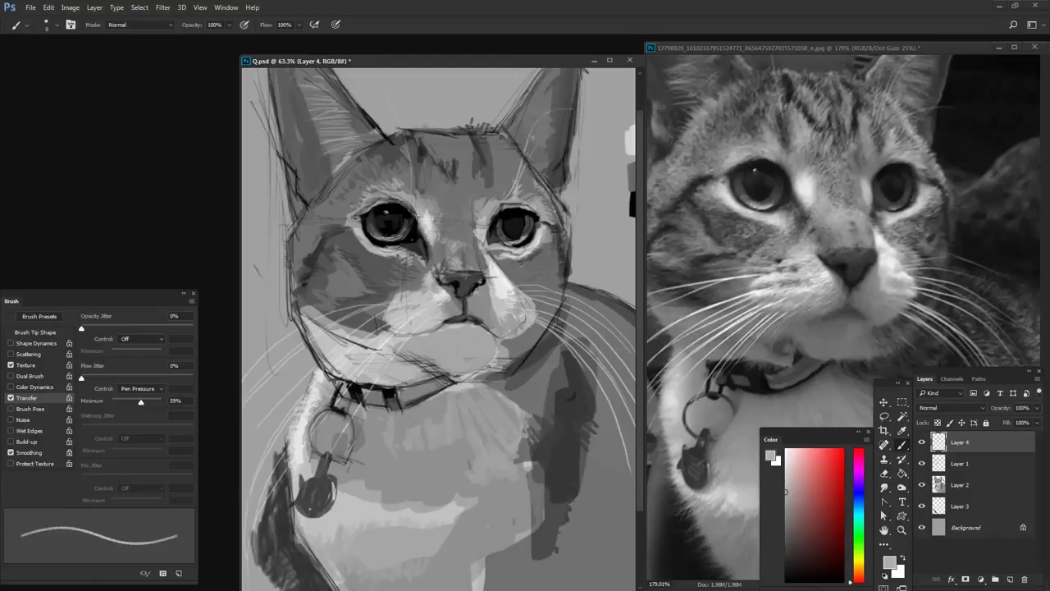
left_click(396, 255, "alt")
scroll(382, 245, "up", 3)
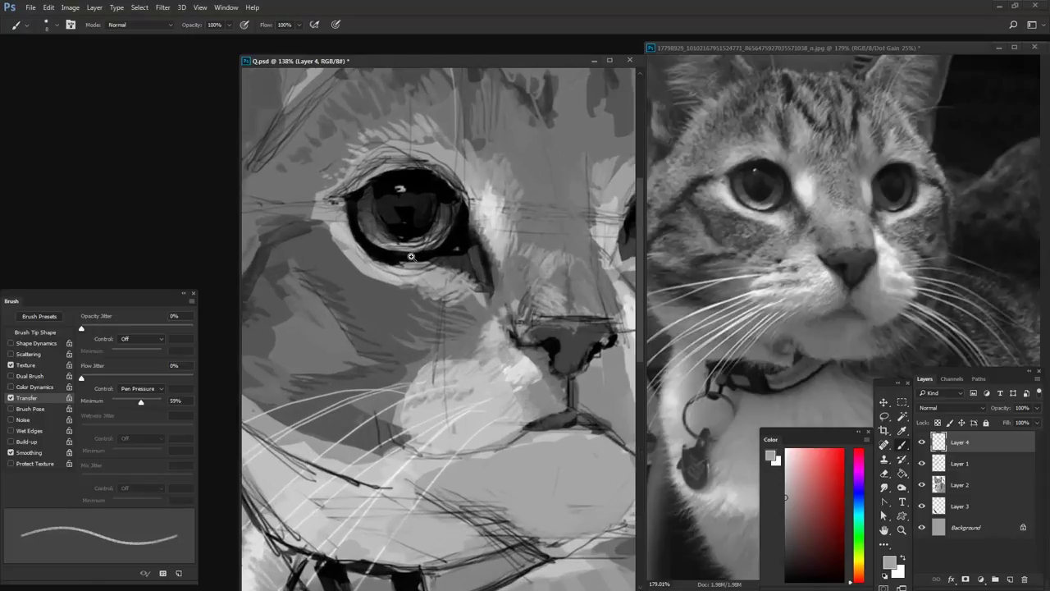
left_click(404, 239, "alt")
left_click(408, 266, "alt")
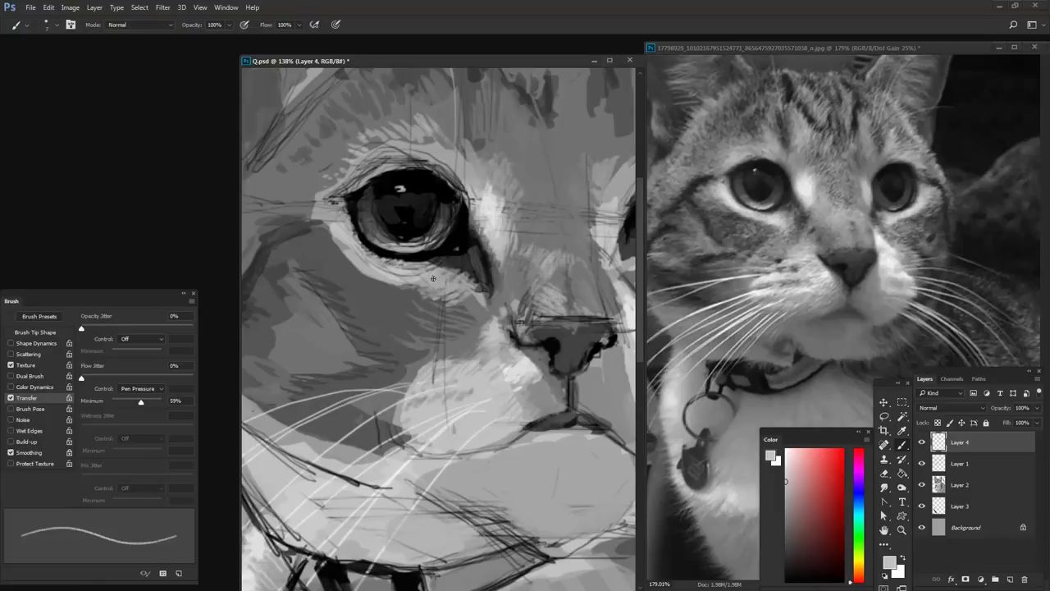
Paint darker fur on the left cheek and extend the dark stripe up to the left eye's outer corner
left_click(389, 291, "alt")
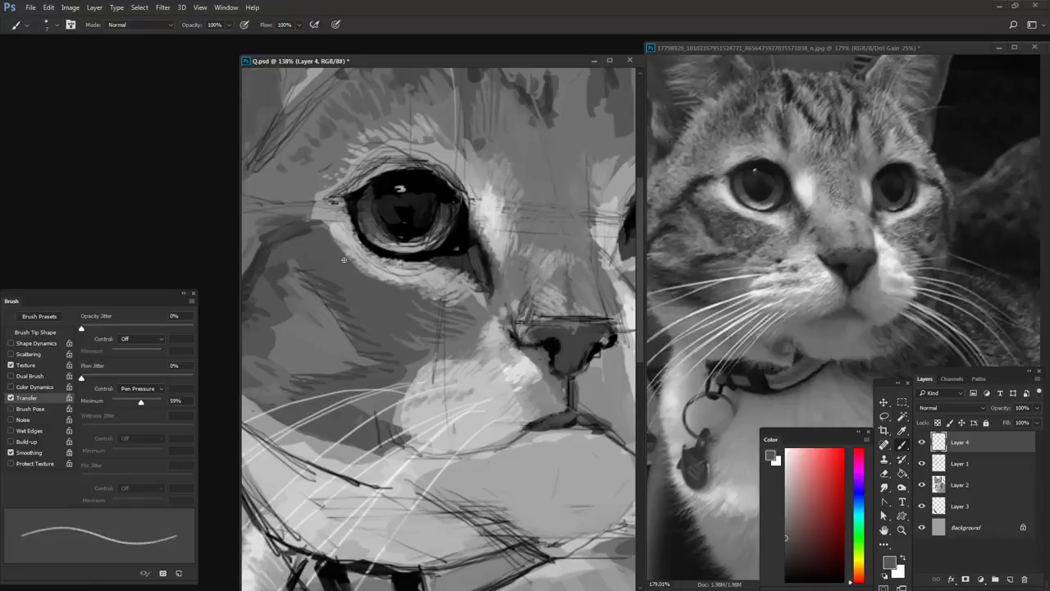
left_click(338, 283, "alt")
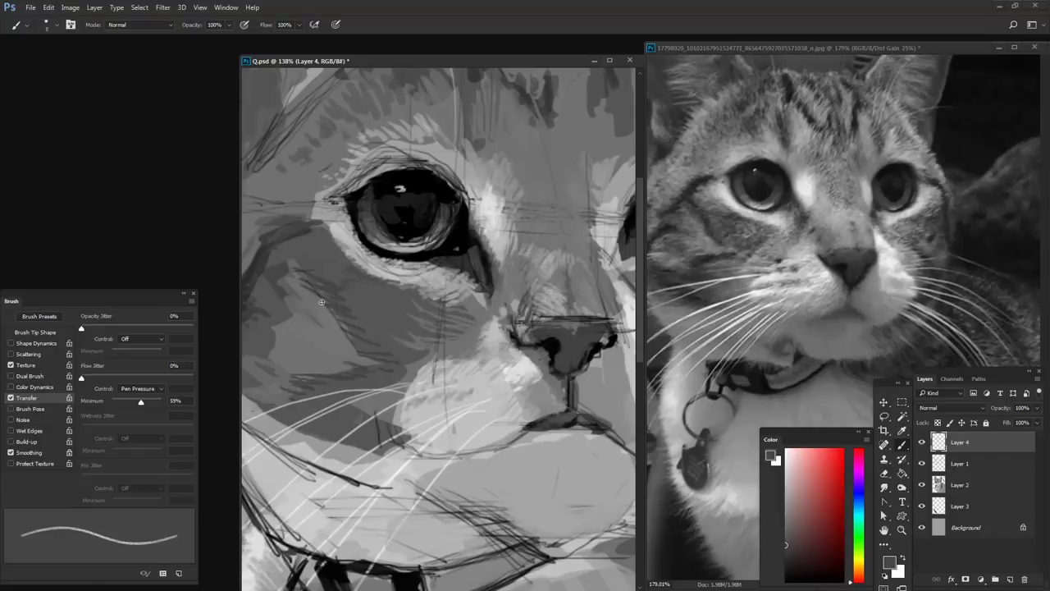
left_click(257, 267, "alt")
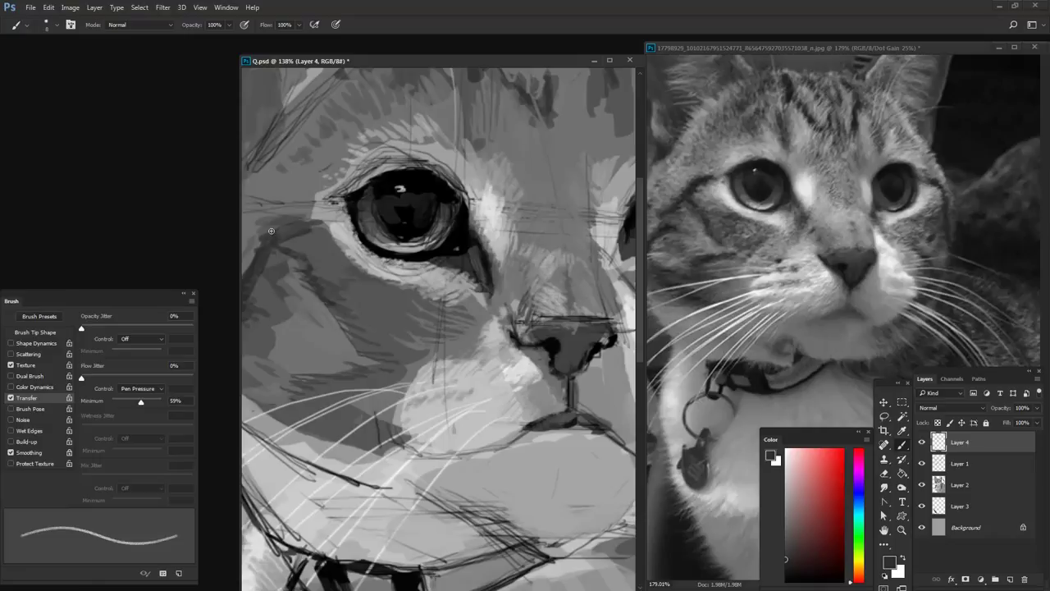
left_click_drag(292, 216, 303, 199)
left_click(319, 244, "alt")
left_click(309, 212, "alt")
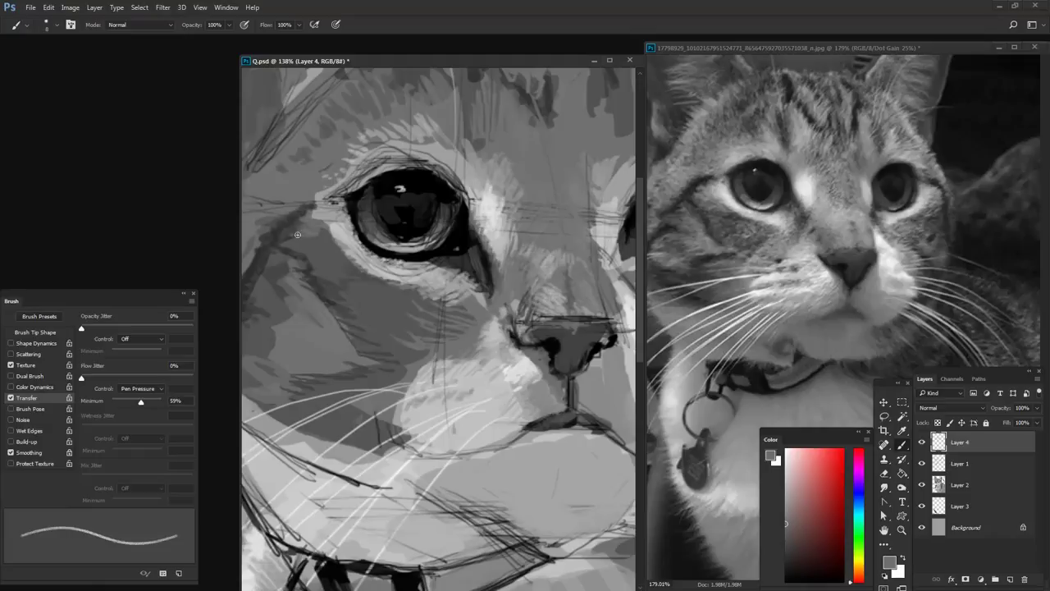
Add light fur strokes under the left eye and blend their lower edge into the darker cheek
left_click(345, 231, "alt")
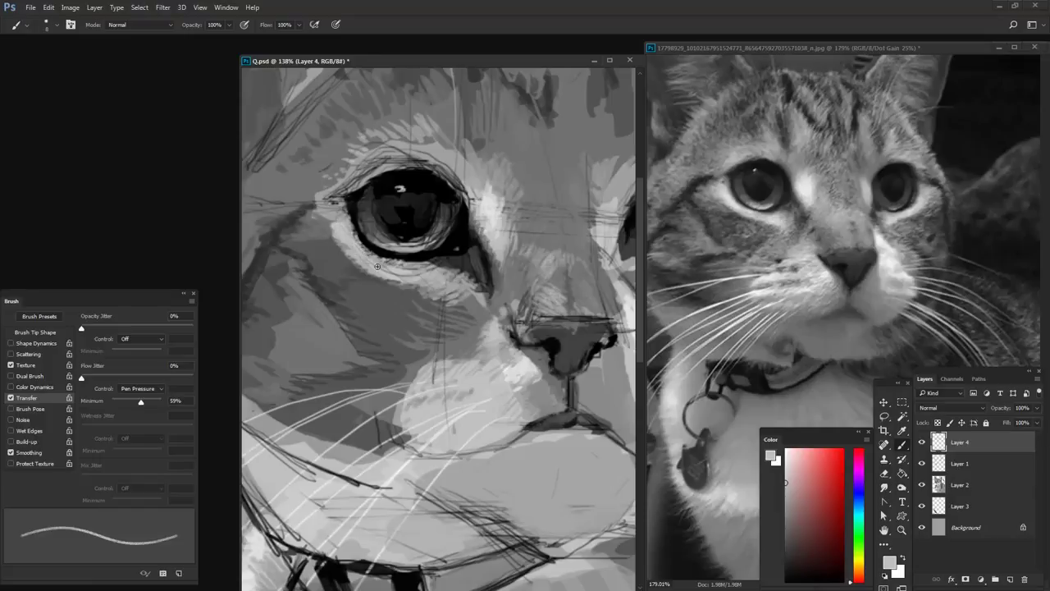
left_click_drag(424, 273, 460, 289)
left_click(414, 294, "alt")
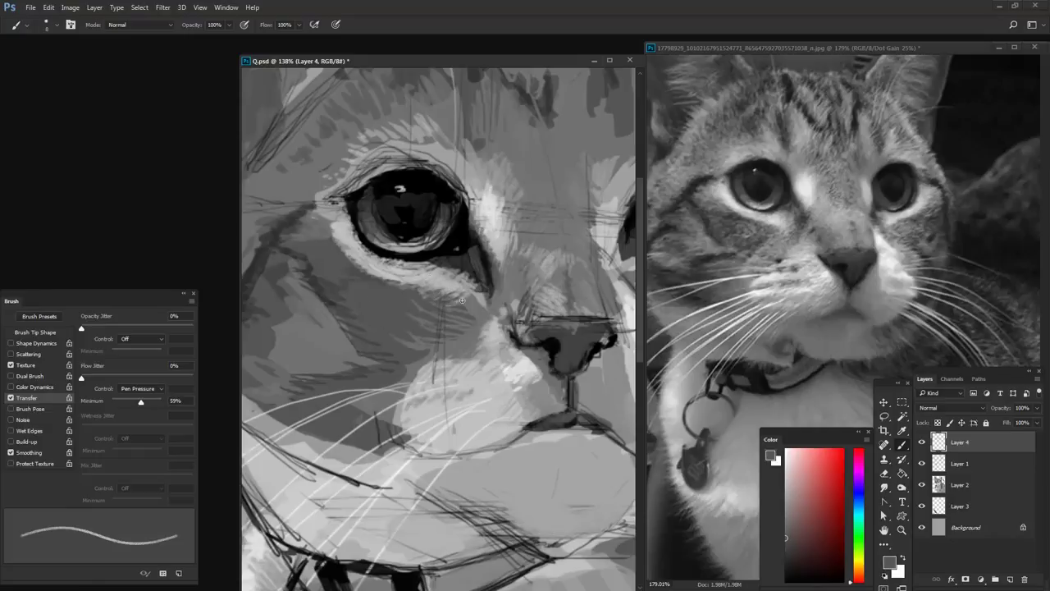
left_click_drag(389, 291, 320, 299)
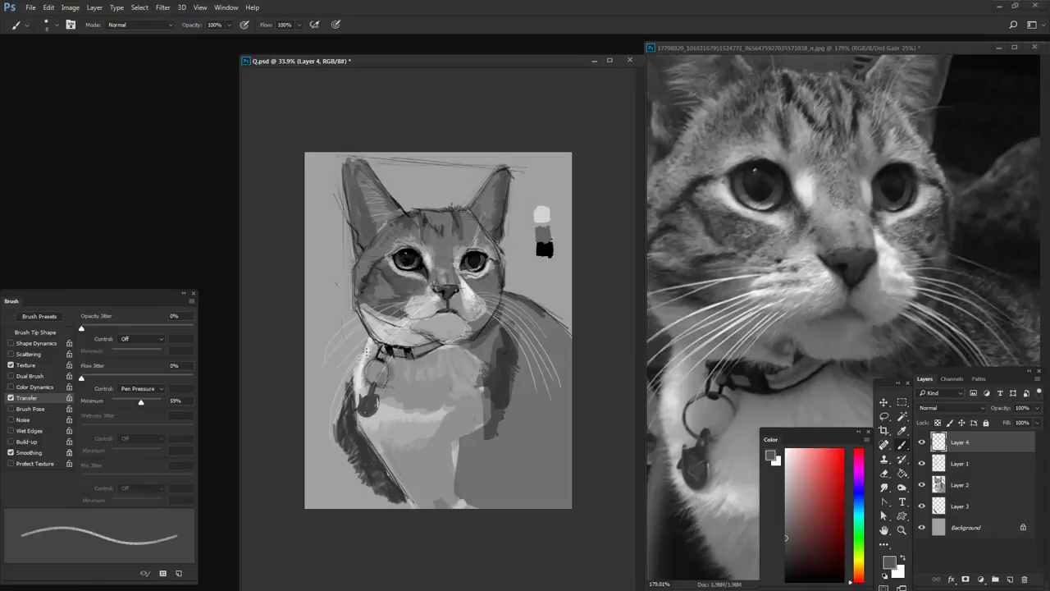
Smooth the inner and lower parts of the left eye's iris with sampled greys, covering the rough sketch lines
left_click_drag(410, 246, 449, 306)
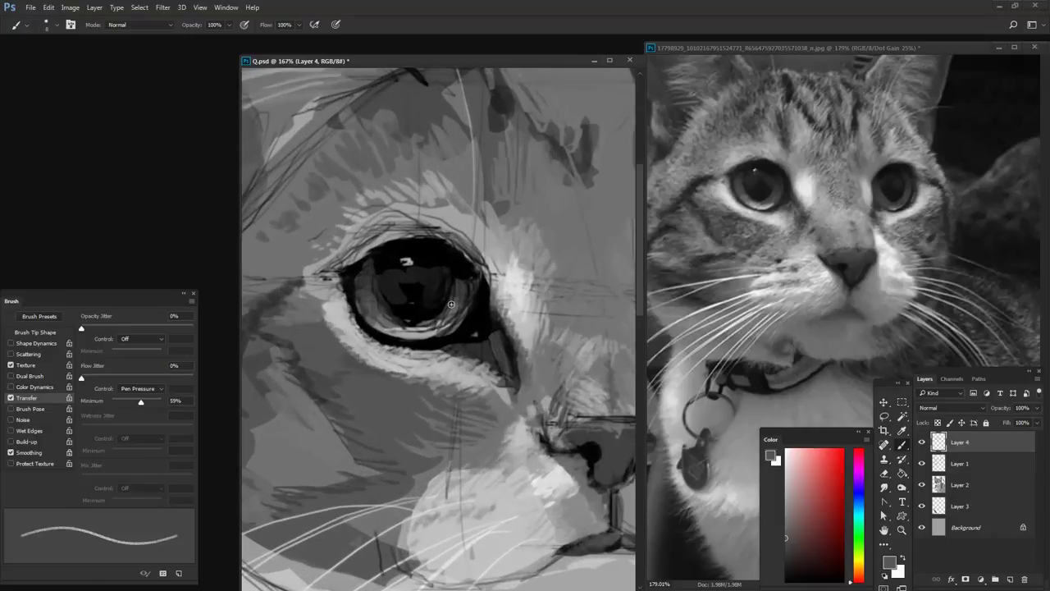
left_click(460, 284, "alt")
left_click(450, 306, "alt")
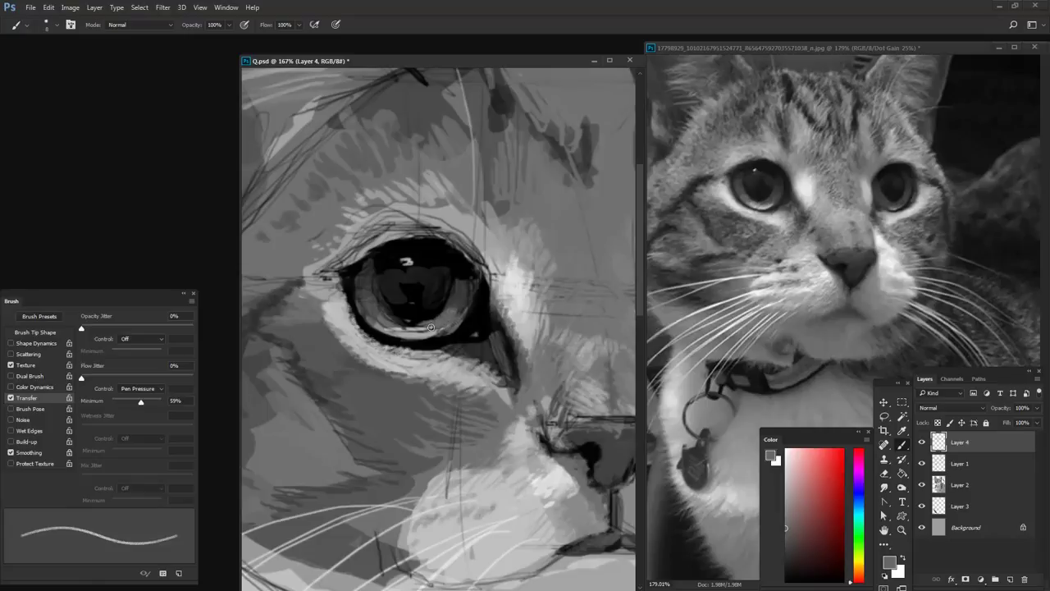
left_click(430, 317, "alt")
left_click(466, 294, "alt")
left_click(452, 322, "alt")
left_click(438, 327, "alt")
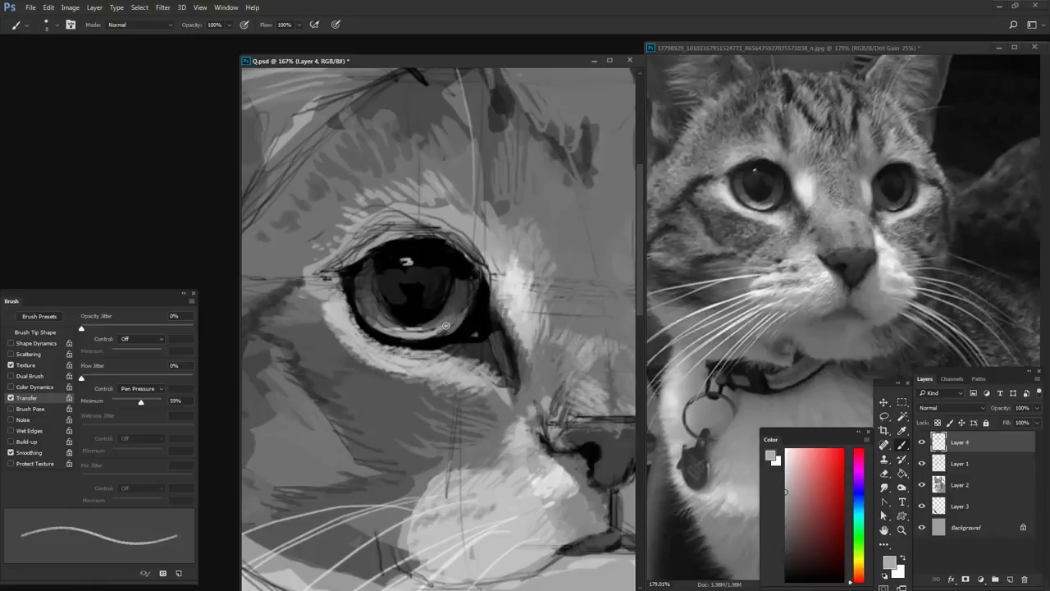
left_click_drag(426, 332, 402, 329)
left_click(422, 327, "alt")
Shade the outer side of the left eye's iris and clean up its dark rim with sampled tones
scroll(579, 195, "down", 5)
scroll(560, 214, "up", 2)
scroll(417, 268, "up", 5)
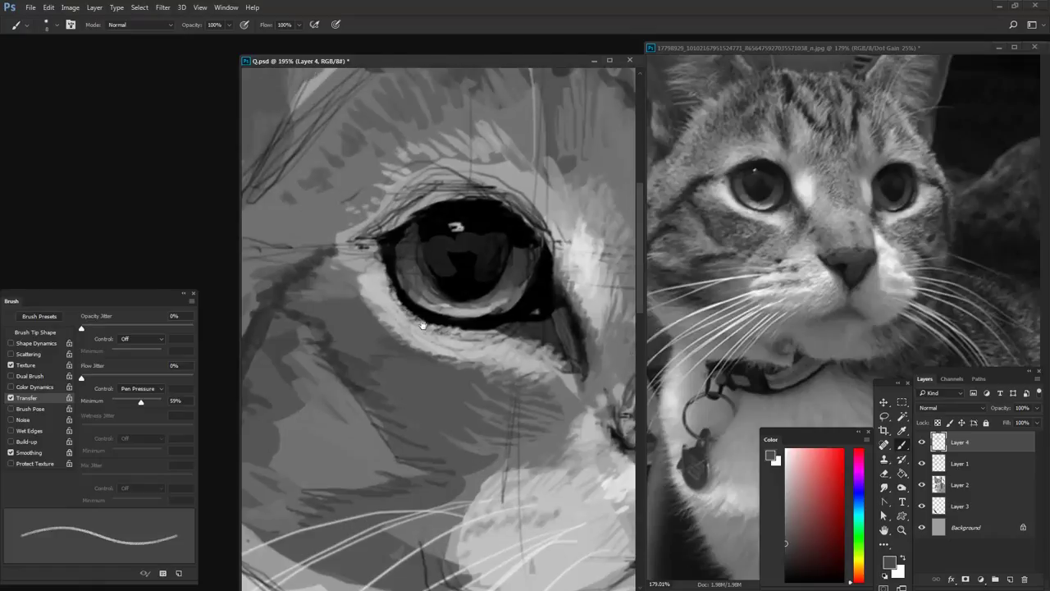
left_click(413, 256, "alt")
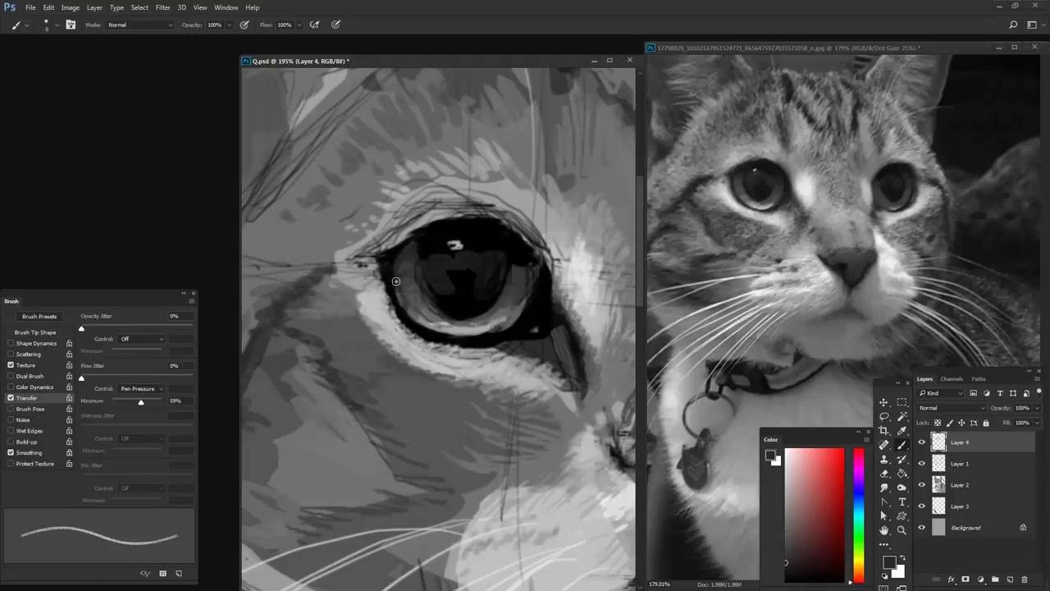
left_click(410, 279, "alt")
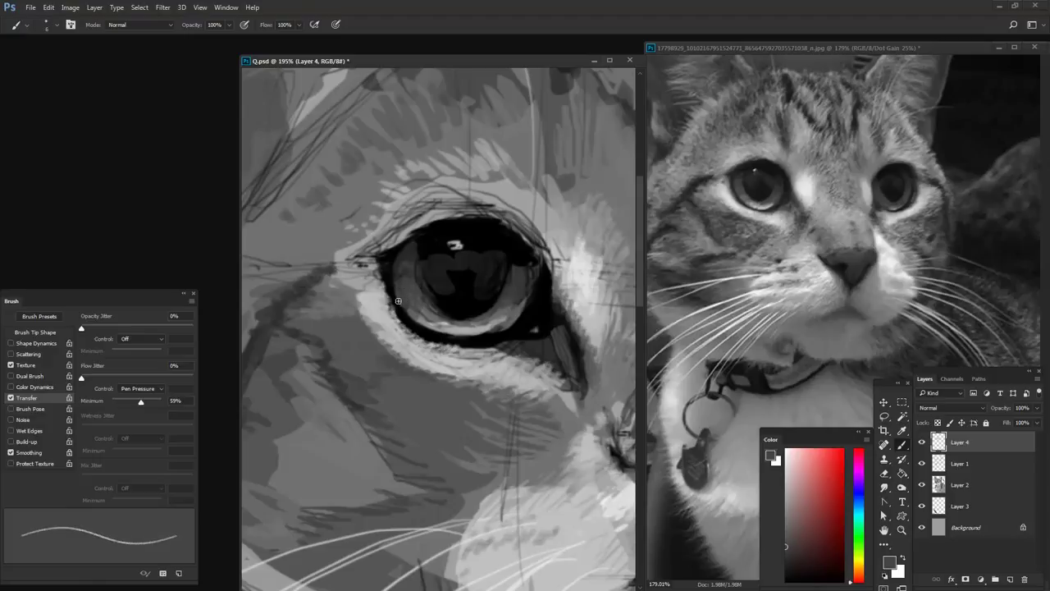
left_click(411, 310, "alt")
left_click(407, 250, "alt")
left_click(427, 245, "alt")
left_click(412, 246, "alt")
Paint over the sketch lines on the left eye's upper lid and lighten the fur at its outer corner
left_click(390, 248, "alt")
left_click(413, 223, "alt")
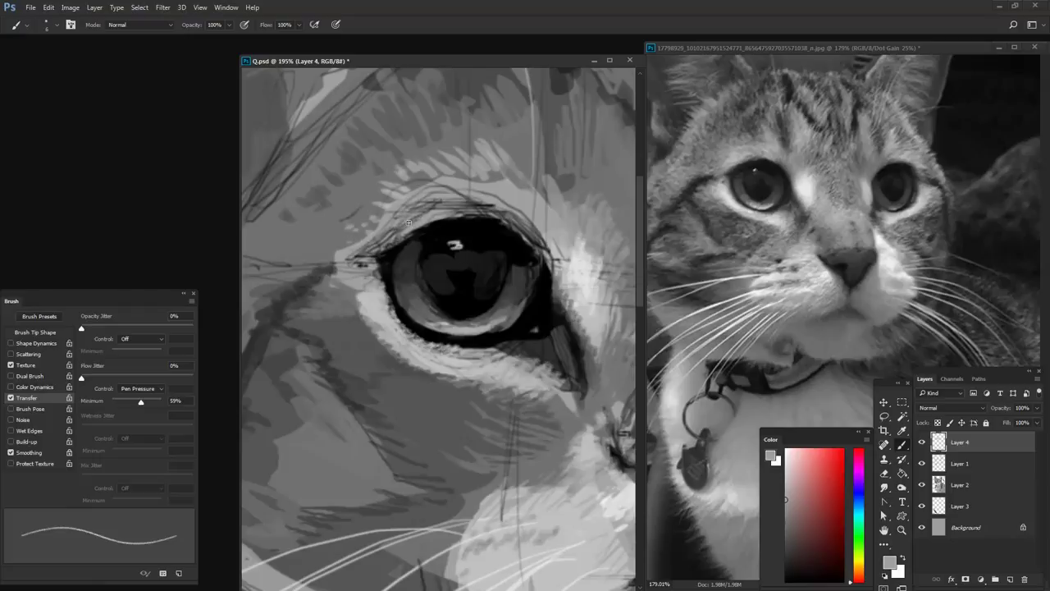
left_click_drag(413, 212, 431, 212)
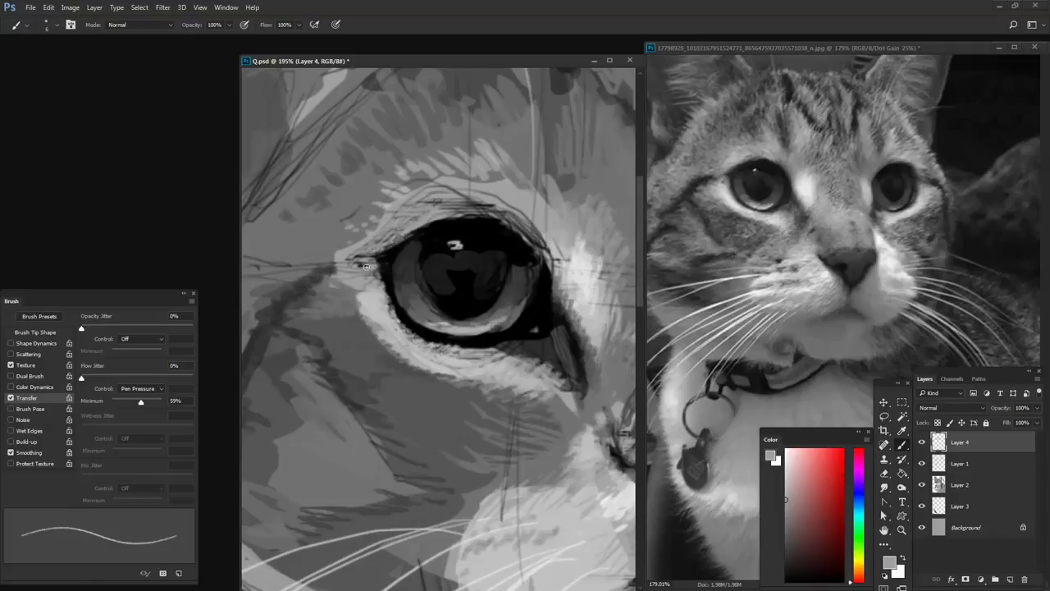
left_click(376, 300, "alt")
mouse_move(367, 284)
left_mouse_down()
mouse_move(356, 281)
mouse_move(369, 268)
left_mouse_up()
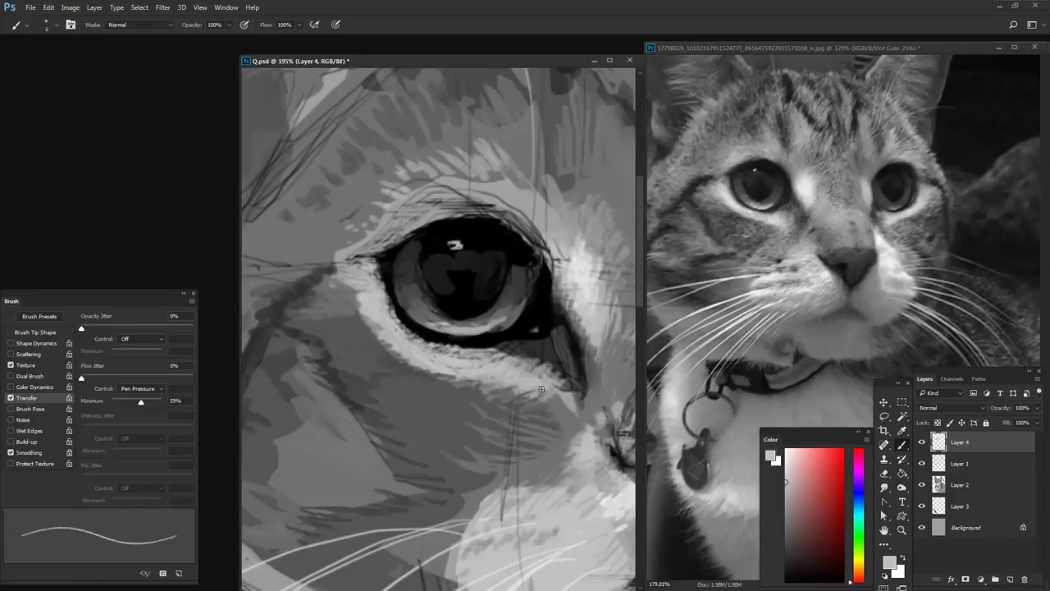
Add light fur around the left eye's inner corner and sample a mid grey from the side of the head
left_click_drag(555, 398, 473, 392)
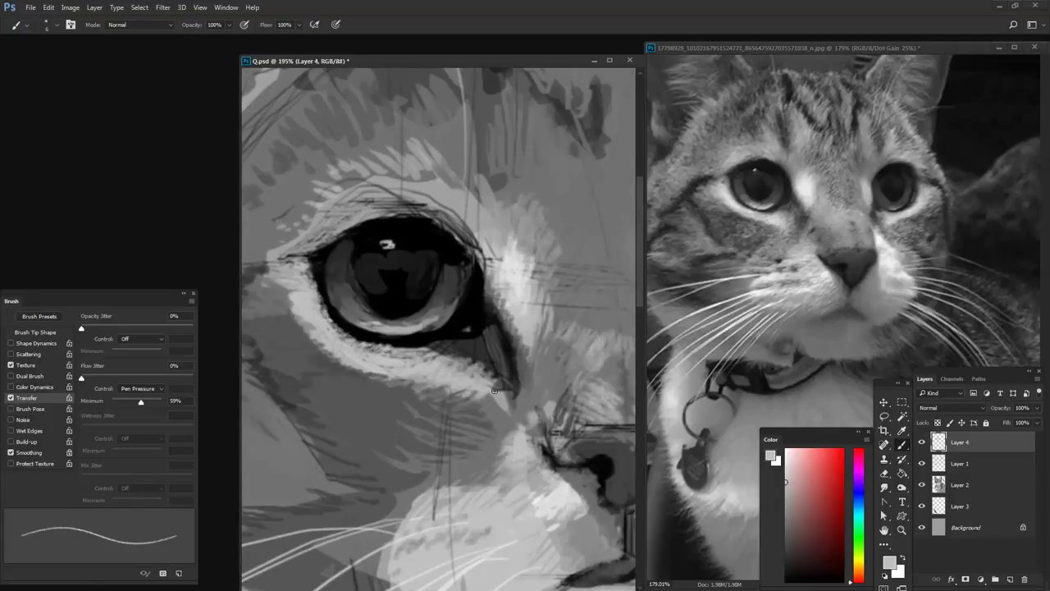
left_click(515, 269, "alt")
mouse_move(534, 326)
left_mouse_down()
mouse_move(499, 304)
mouse_move(387, 307)
mouse_move(365, 294)
mouse_move(359, 245)
left_mouse_up()
left_click(345, 235, "alt")
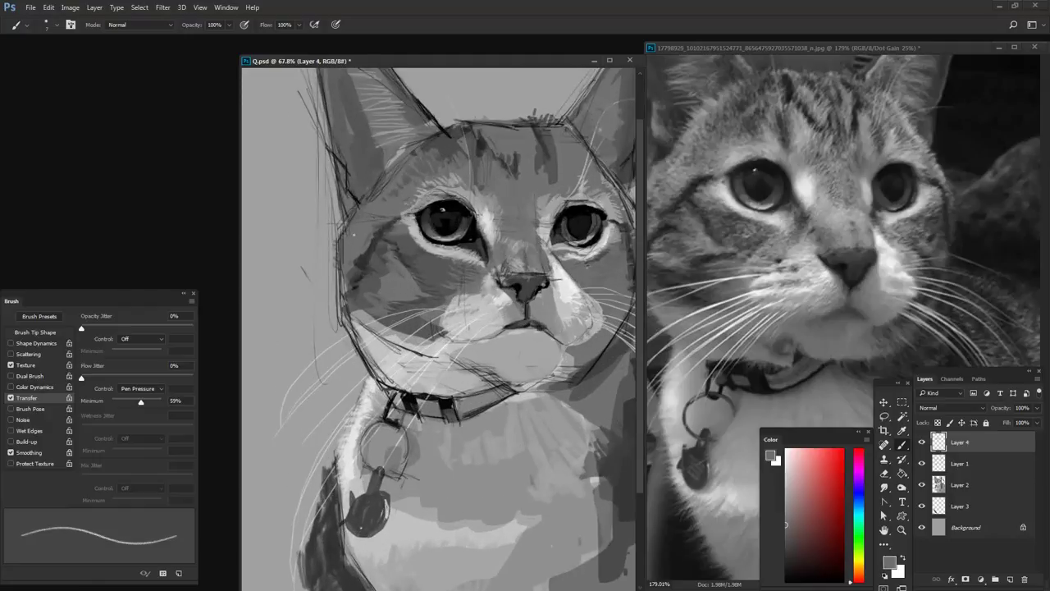
left_click_drag(471, 347, 456, 340)
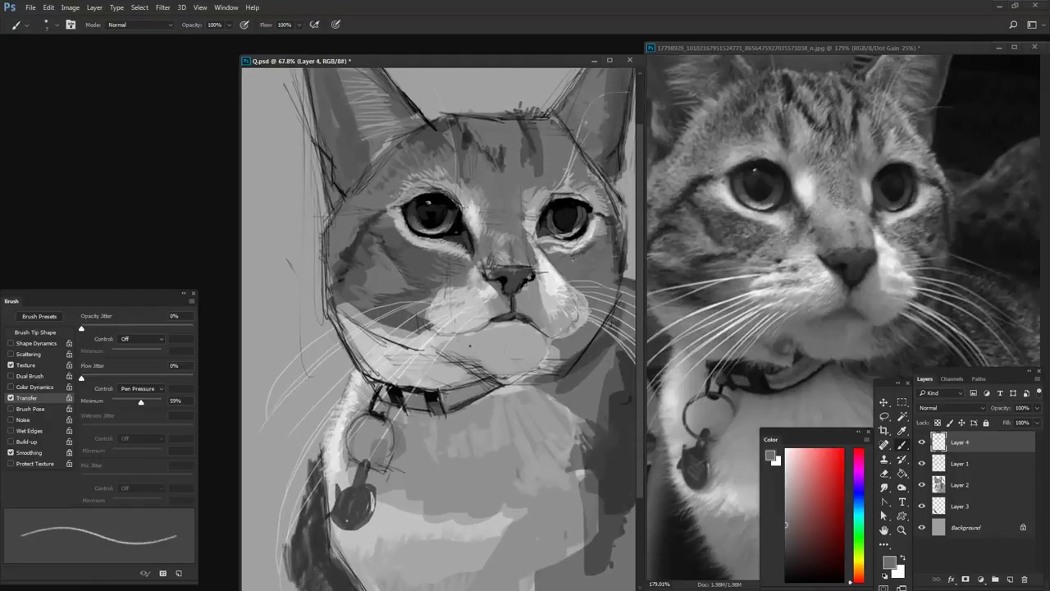
Refine the left half of the nose and its nostril with sampled greys and a darker grey
left_click(498, 302, "alt")
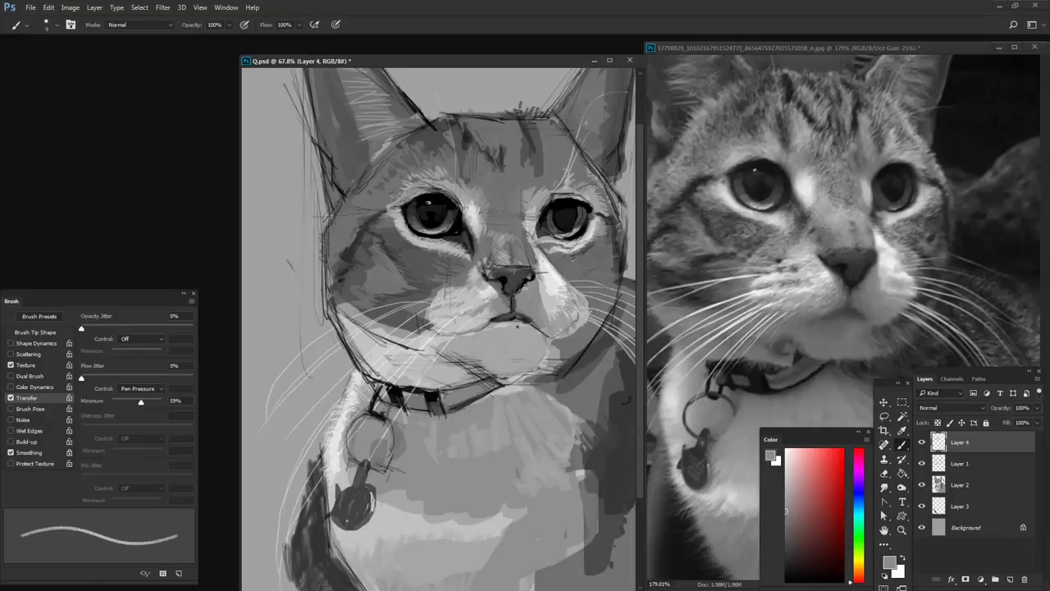
left_click(503, 279, "alt")
left_click(514, 280, "alt")
left_click_drag(491, 283, 500, 285)
left_click(785, 555)
left_click_drag(496, 286, 501, 293)
Soften the groove between the nose and the mouth with sampled greys
left_click(501, 294, "alt")
left_click(533, 287, "alt")
left_click(510, 299, "alt")
left_click_drag(515, 298, 516, 307)
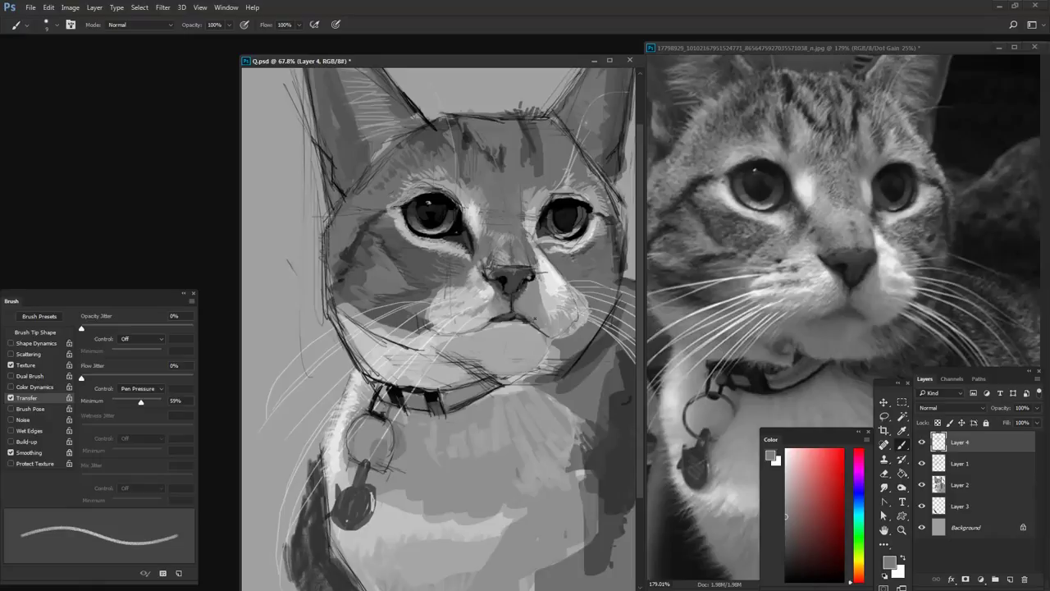
Blend the white muzzle fur on the right of the nose into the darker cheek with sampled tones
left_click(544, 296, "alt")
left_click(558, 303, "alt")
left_click(553, 294, "alt")
left_click(544, 280, "alt")
left_click(547, 252, "alt")
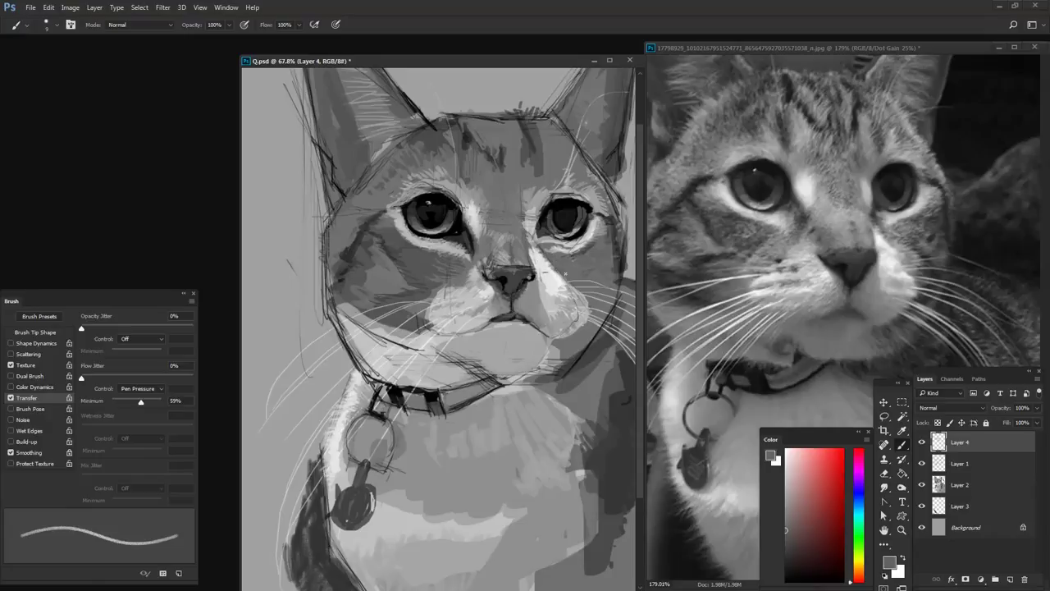
left_click(546, 273, "alt")
left_click(541, 280, "alt")
left_click(546, 272, "alt")
left_click(545, 288, "alt")
Paint over the remaining sketch lines on the nose bridge between the eyes with sampled greys
left_click(515, 190, "alt")
left_click(513, 231, "alt")
mouse_move(519, 224)
left_mouse_down()
mouse_move(517, 214)
mouse_move(498, 221)
left_mouse_up()
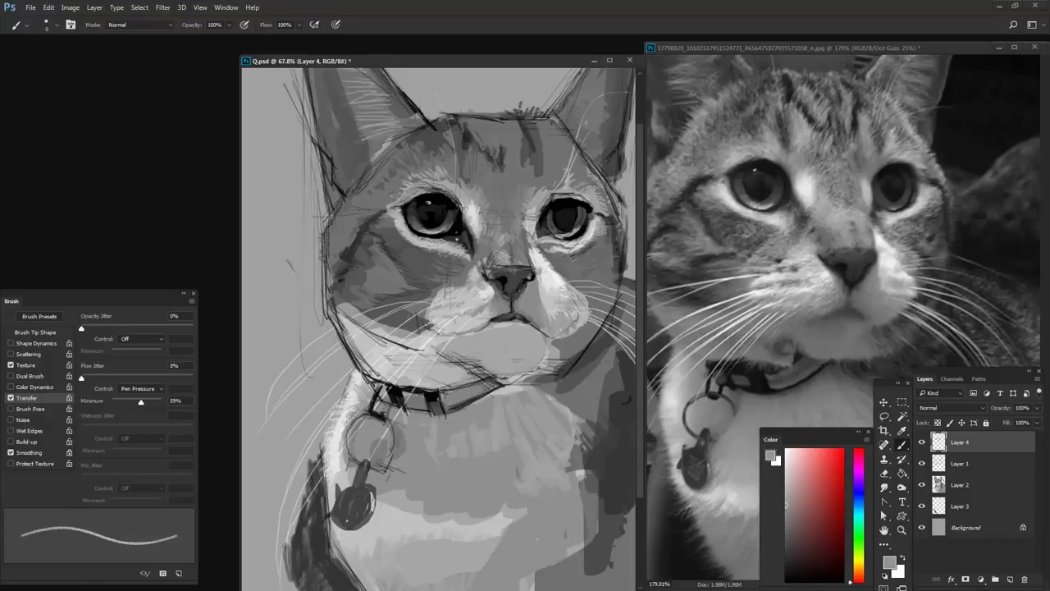
Adjust the fur below the left eye's inner corner and across the left cheek with sampled greys
left_click(471, 261, "alt")
left_click(427, 250, "alt")
left_click(398, 250, "alt")
left_click(364, 233, "alt")
Add dark fur markings to the outer left cheek and along the right edge of the face
scroll(436, 286, "down", 3)
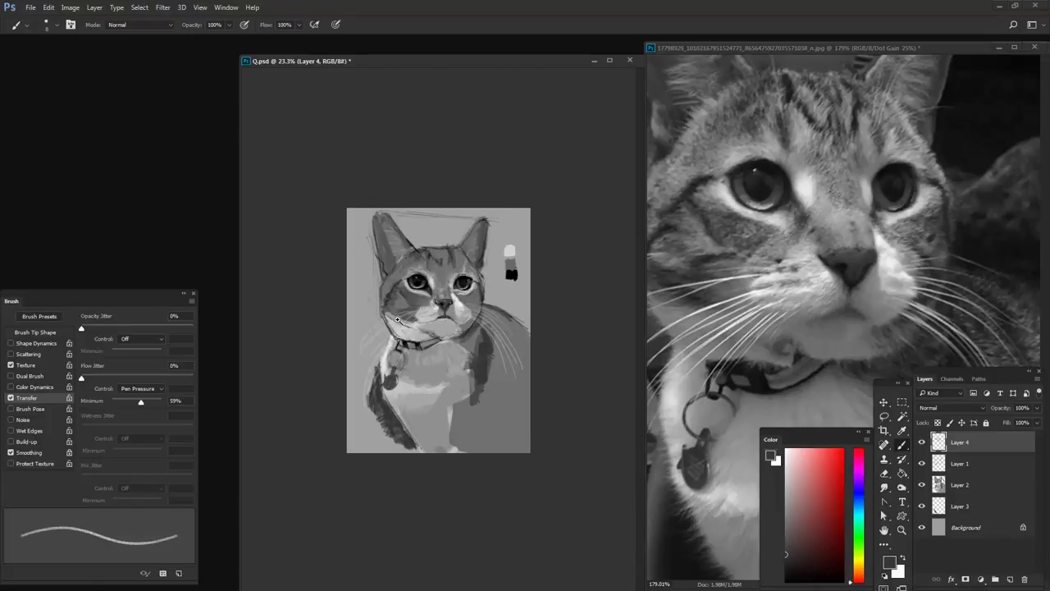
scroll(400, 319, "up", 2)
scroll(403, 322, "up", 1)
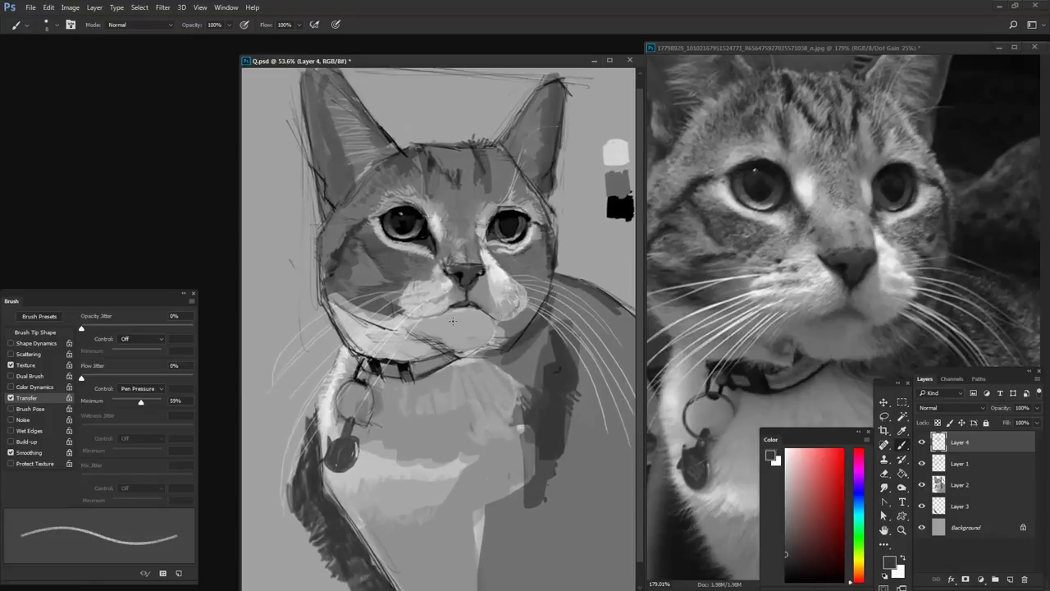
scroll(497, 302, "up", 1)
left_click(515, 259, "alt")
left_click(343, 238, "alt")
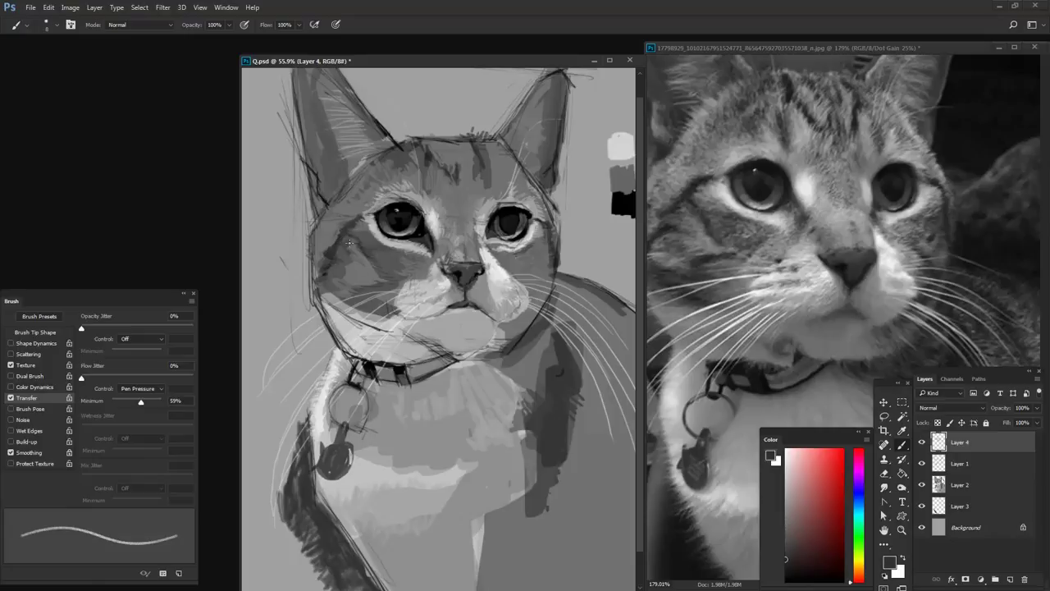
mouse_move(546, 260)
left_mouse_down()
mouse_move(556, 255)
mouse_move(531, 271)
mouse_move(540, 303)
left_mouse_up()
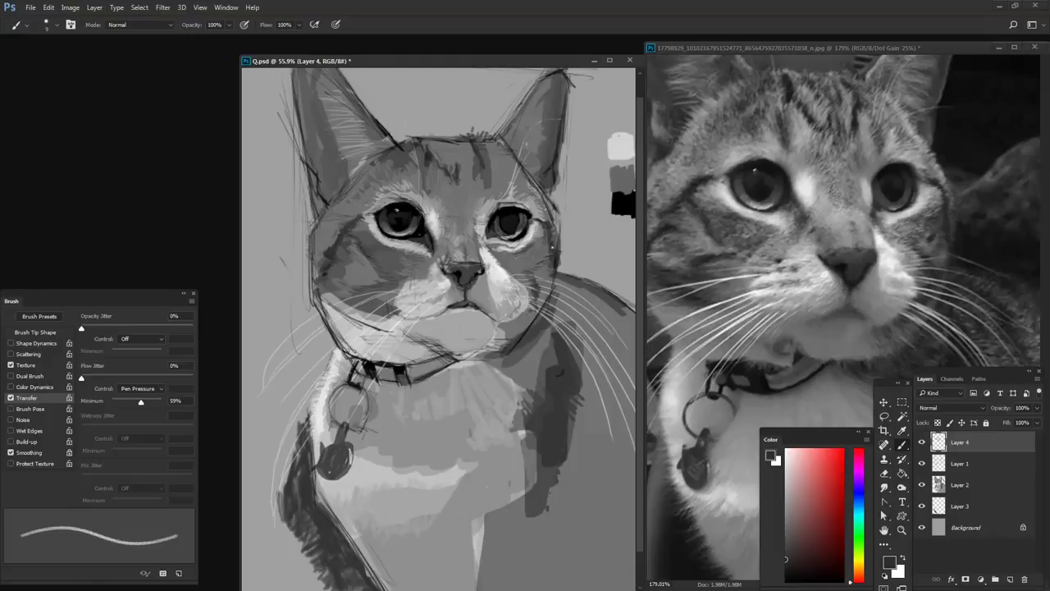
Paint a black background patch along the head's right edge just below the right ear, using short strokes
scroll(607, 182, "down", 1)
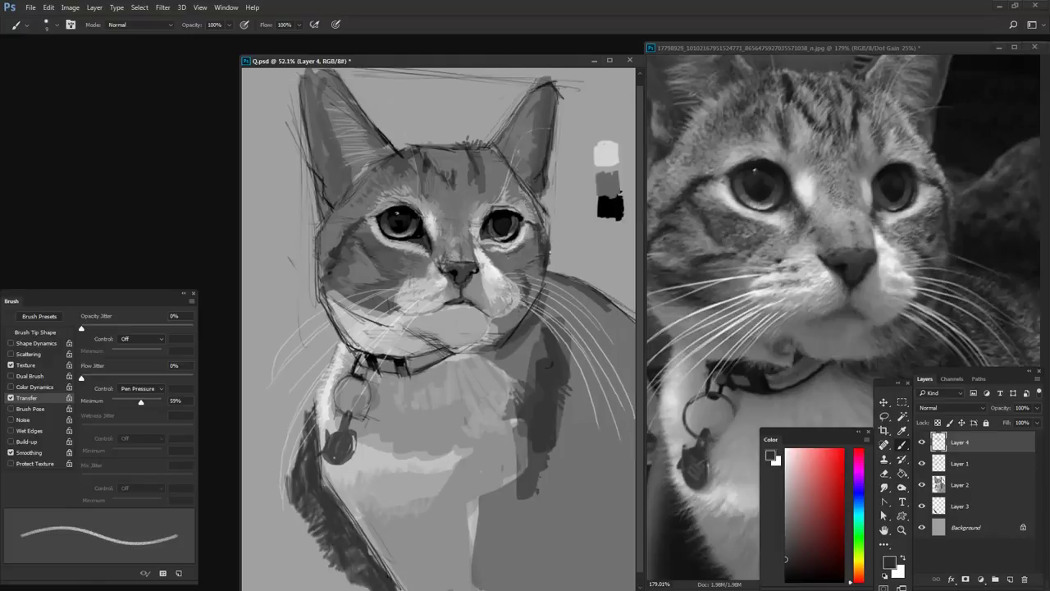
key("bracketright")
left_click_drag(608, 182, 594, 192)
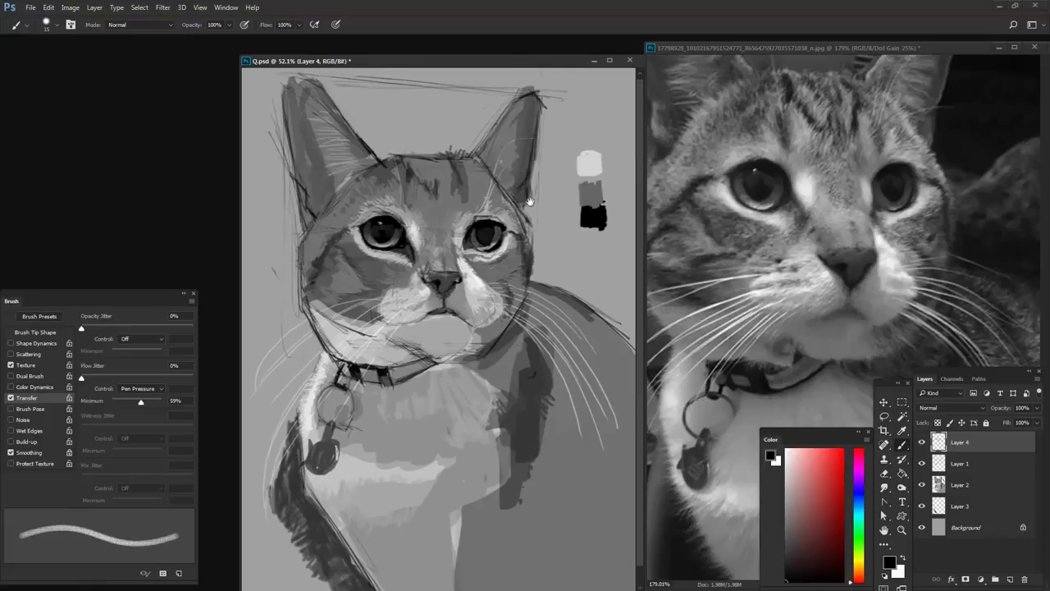
key("bracketleft")
left_click_drag(532, 182, 529, 202)
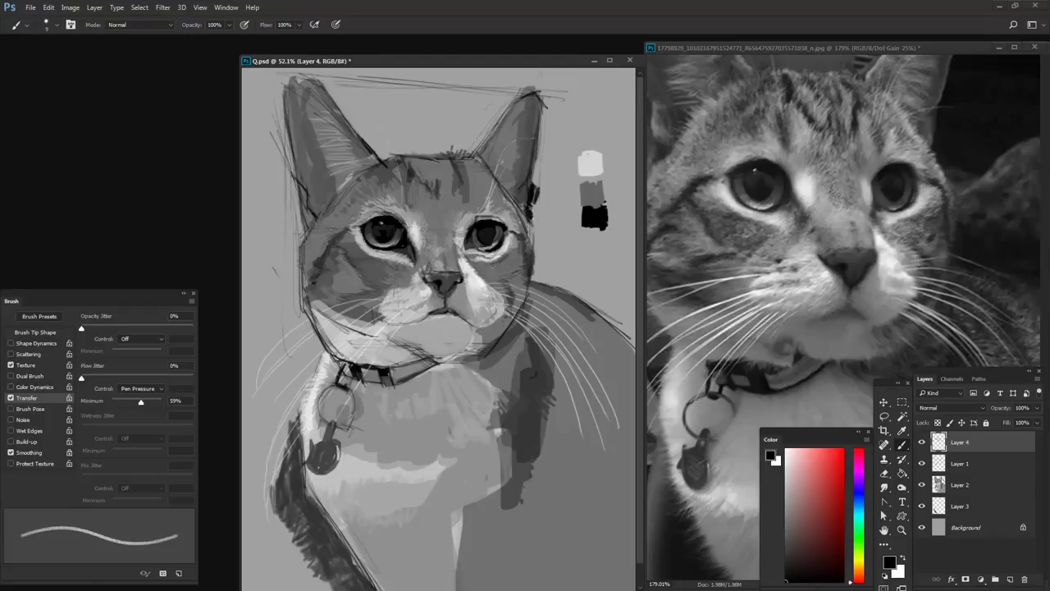
left_click_drag(530, 202, 534, 210)
mouse_move(543, 204)
left_mouse_down()
mouse_move(530, 210)
mouse_move(533, 197)
left_mouse_up()
left_click_drag(544, 185, 533, 190)
left_click_drag(541, 182, 531, 183)
left_click_drag(538, 169, 534, 192)
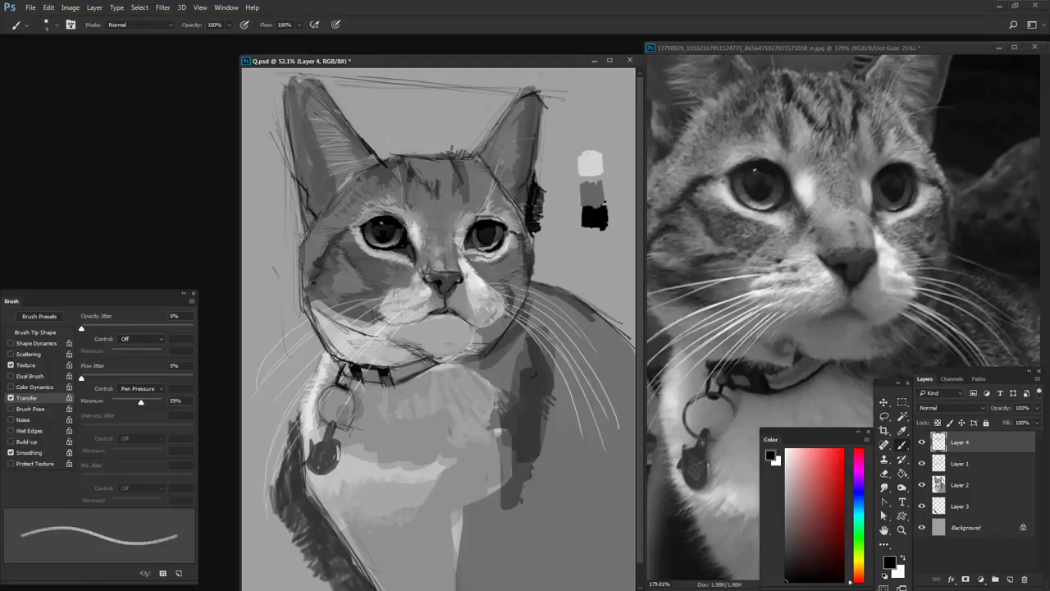
Extend the black background down the right side of the face to the shoulder line
left_click_drag(540, 231, 532, 242)
left_click_drag(547, 240, 533, 246)
left_click_drag(541, 207, 539, 247)
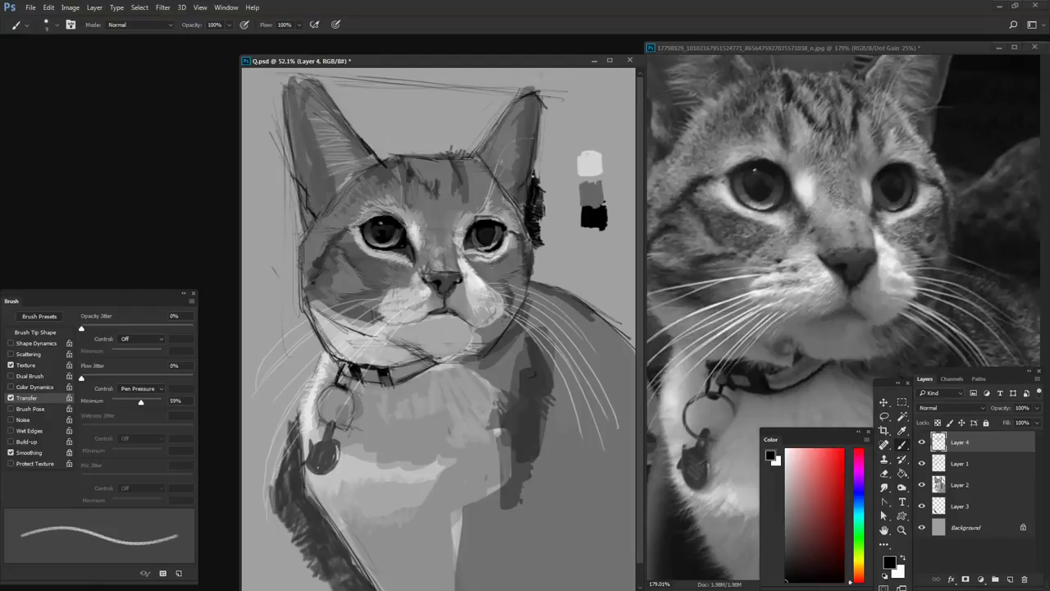
left_click_drag(541, 168, 534, 260)
left_click_drag(543, 250, 531, 276)
left_click_drag(545, 273, 530, 275)
left_click_drag(544, 271, 532, 279)
left_click_drag(541, 273, 529, 279)
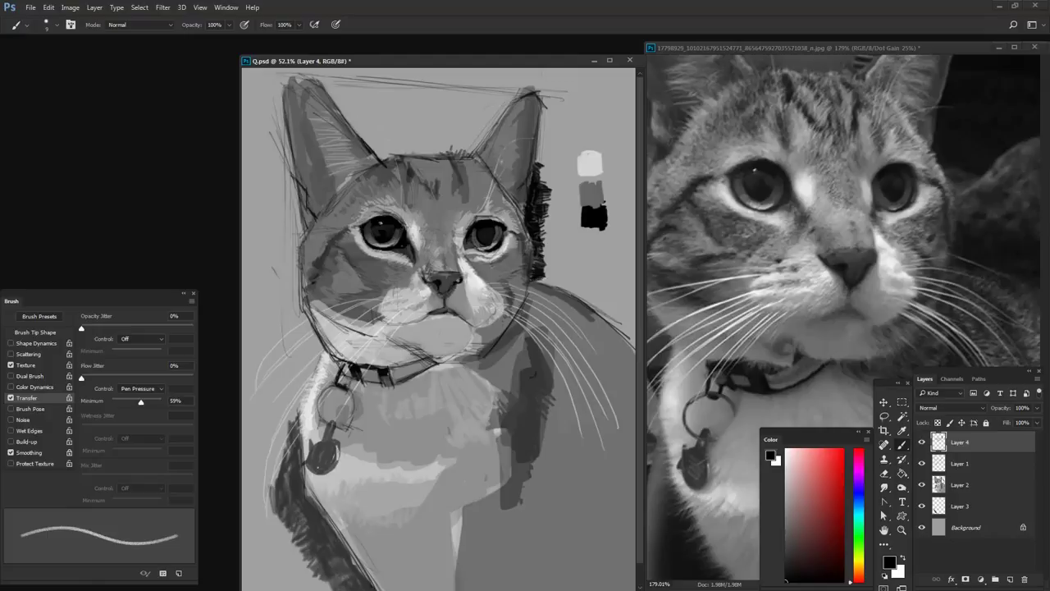